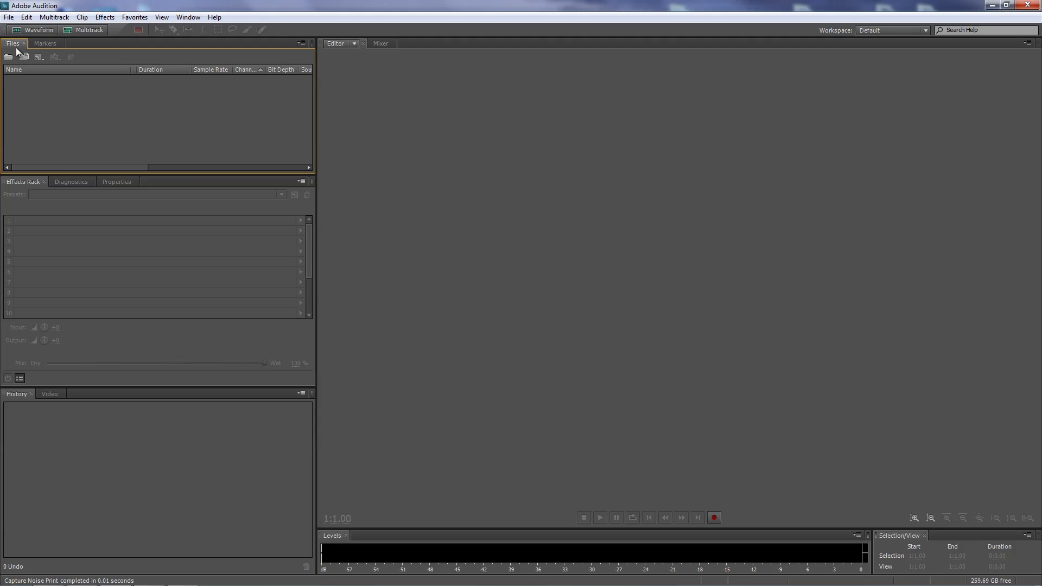
# Step: Bring up the Open File dialog and browse to Noise-reduction-example.wav in class10-assets
pyautogui.click(9, 17)
pyautogui.moveTo(47, 192)
pyautogui.click(244, 6)
pyautogui.doubleClick(63, 124)
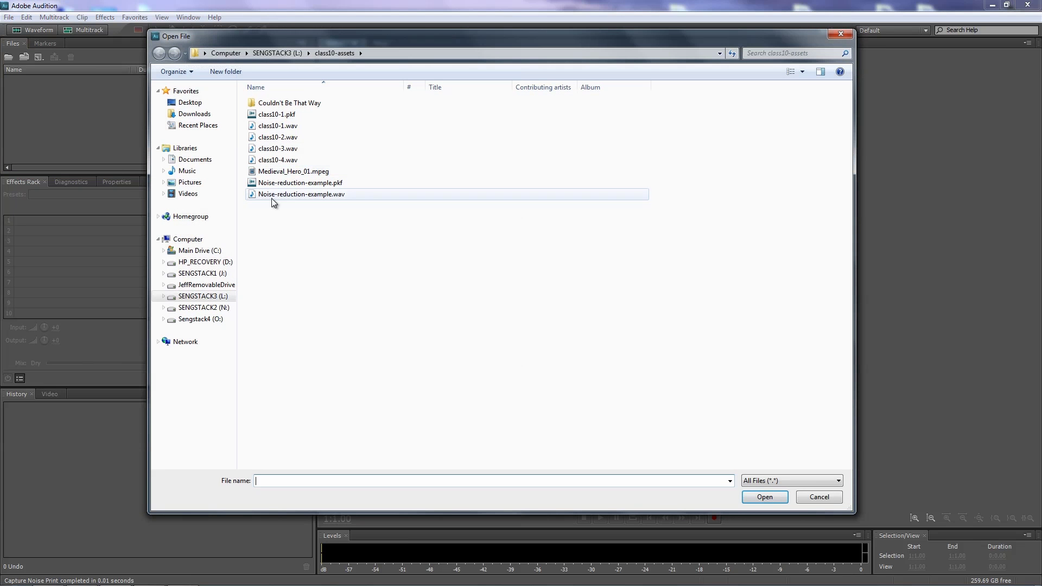
pyautogui.moveTo(293, 37)
pyautogui.mouseDown()
pyautogui.moveTo(307, 41)
pyautogui.moveTo(311, 29)
pyautogui.mouseUp()
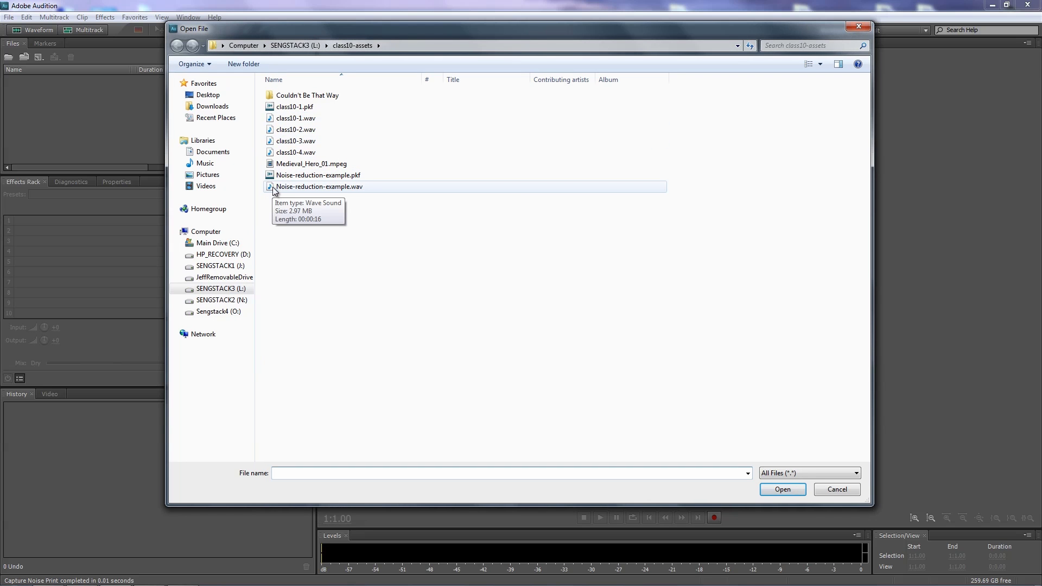
# Step: Open Noise-reduction-example.wav in the waveform editor and set the playback start at 2:4.04
pyautogui.doubleClick(276, 187)
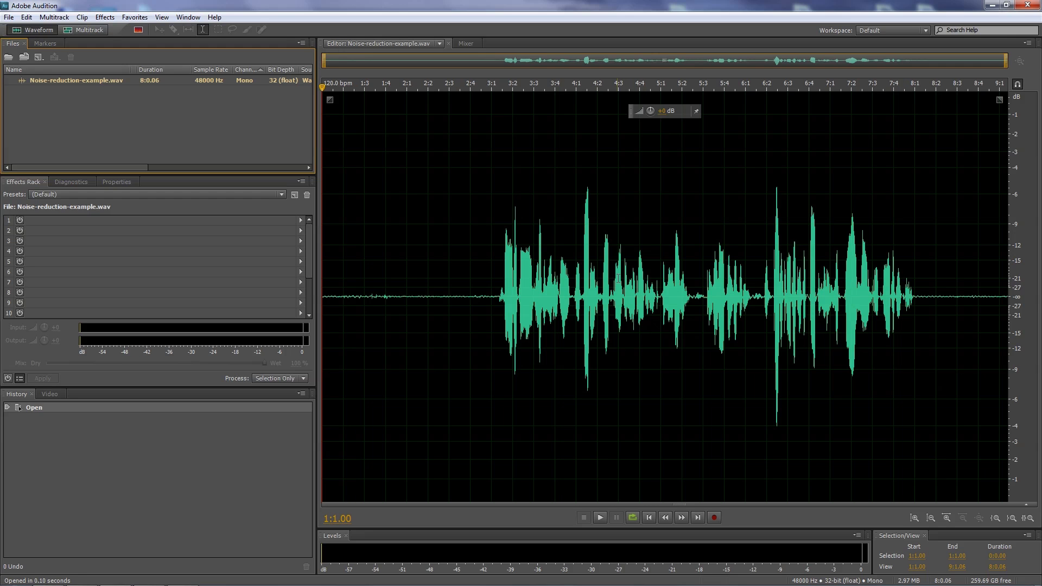
pyautogui.click(490, 296)
pyautogui.click(476, 294)
# Step: Play the recording once, stop it, and place the playback position at 3:1.12
pyautogui.press('space')
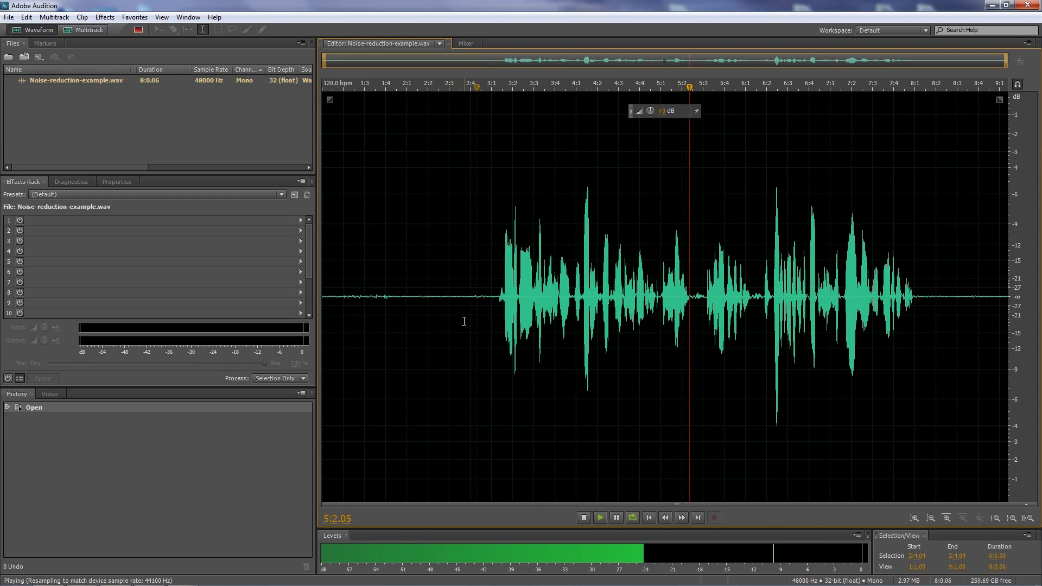
pyautogui.press('space')
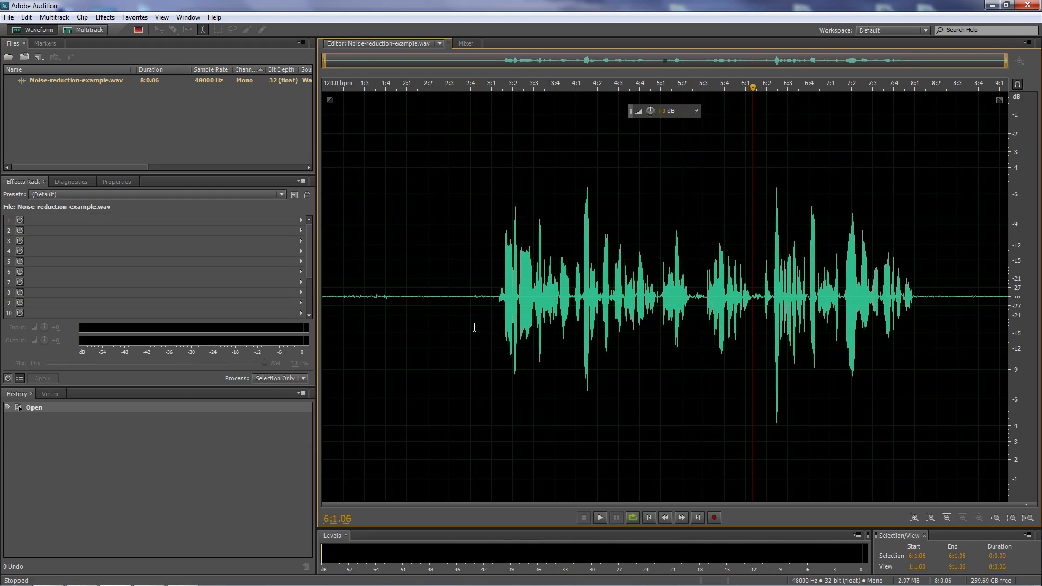
pyautogui.click(511, 297)
pyautogui.click(508, 295)
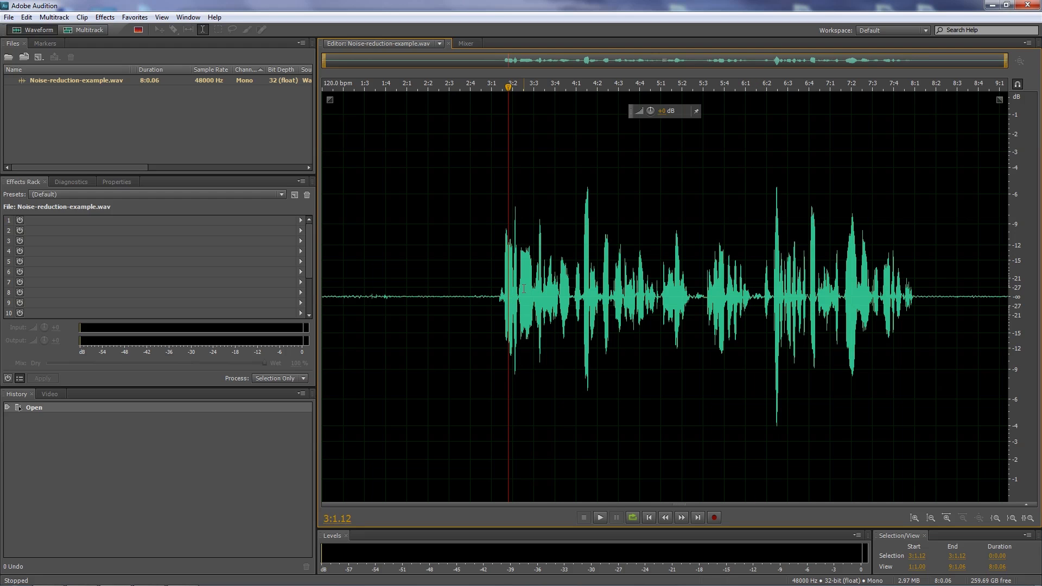
pyautogui.press('=')
pyautogui.press('=')
pyautogui.press('=')
pyautogui.press('=')
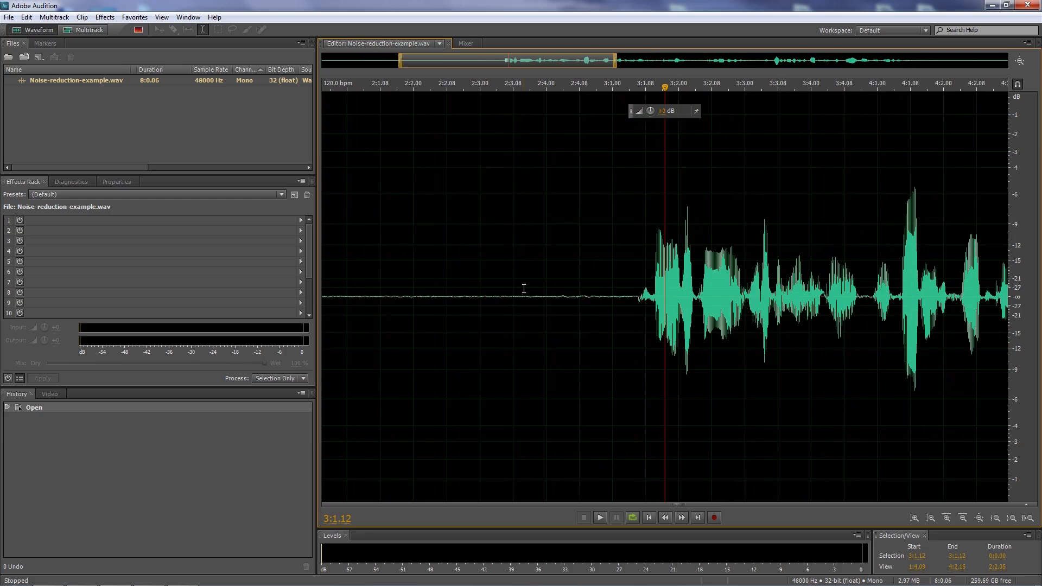
pyautogui.press('=')
pyautogui.press('=')
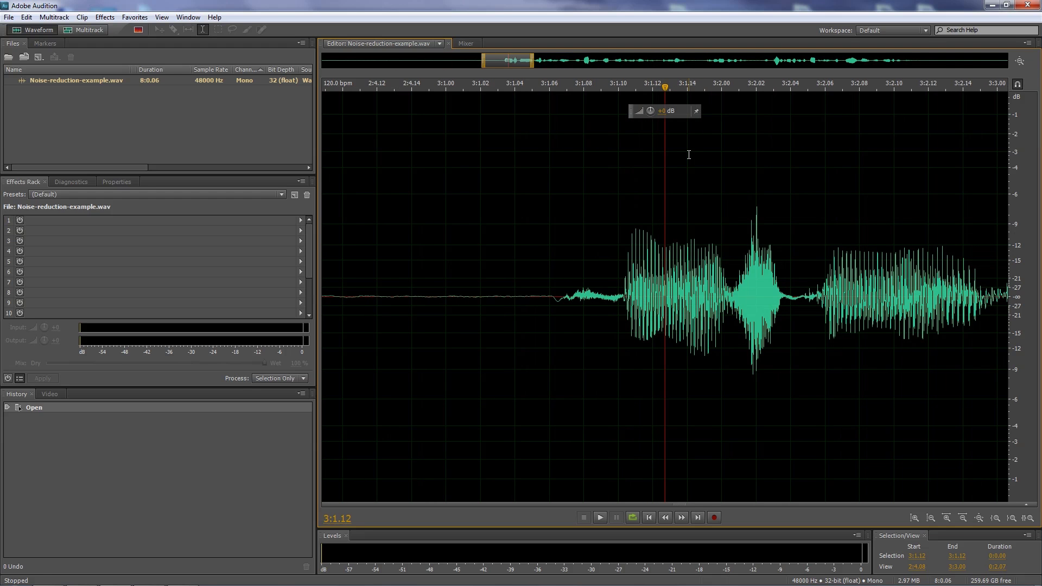
pyautogui.press('=')
pyautogui.press('=')
pyautogui.press('=')
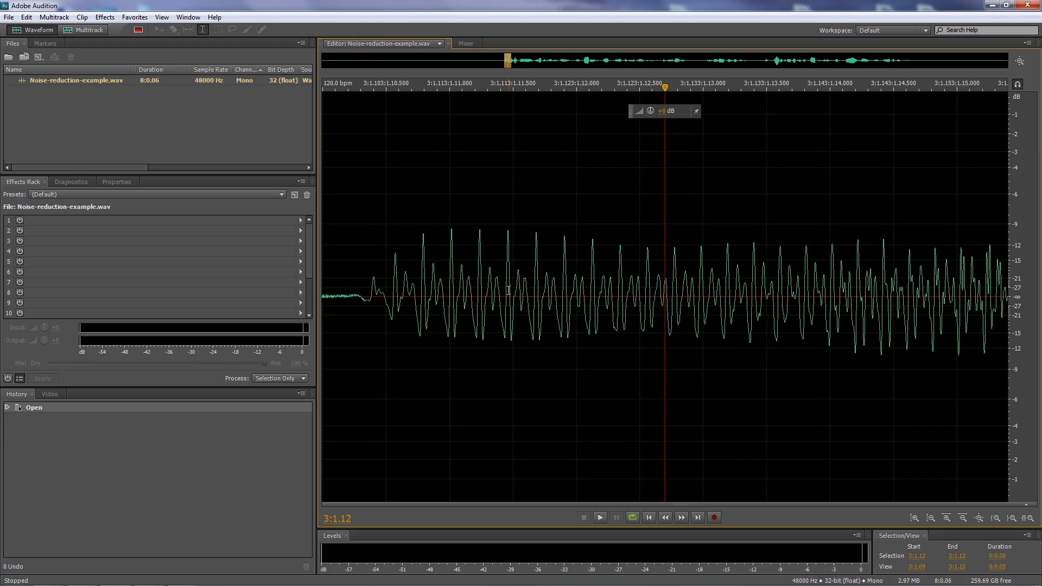
pyautogui.press('\\')
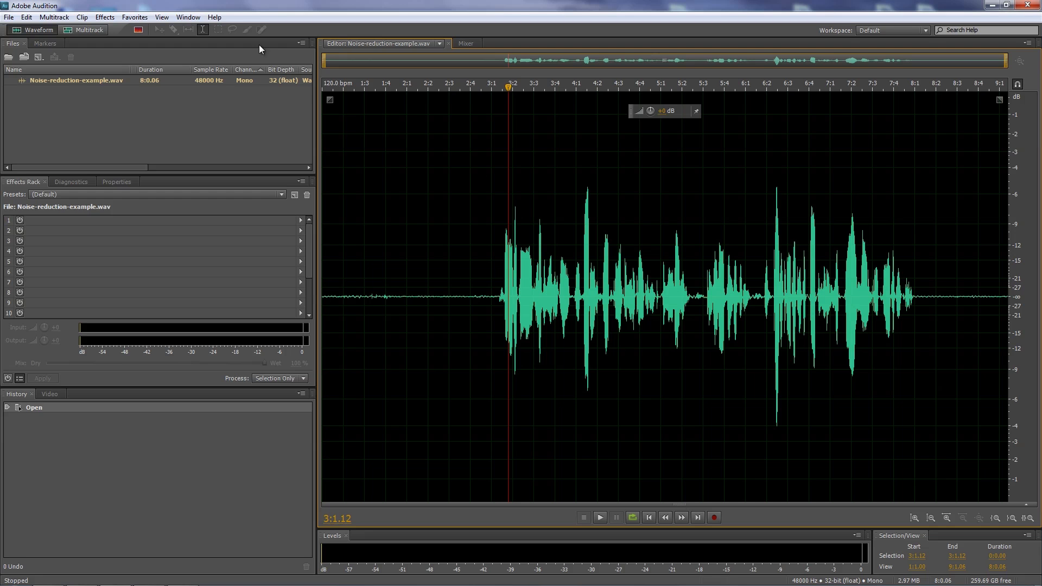
# Step: Toggle the spectral frequency display and drag it open beneath the waveform
pyautogui.click(139, 30)
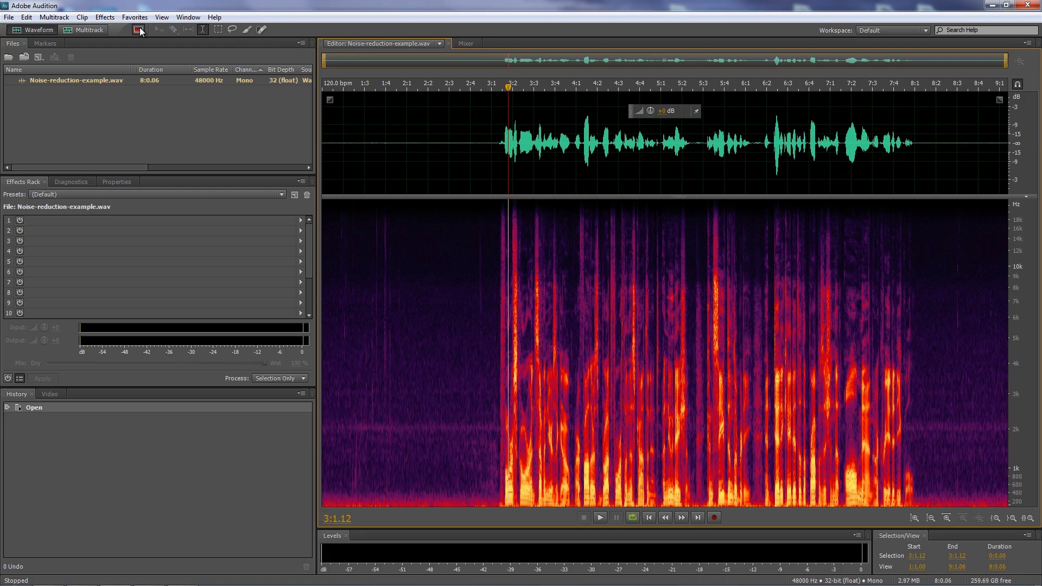
pyautogui.click(139, 30)
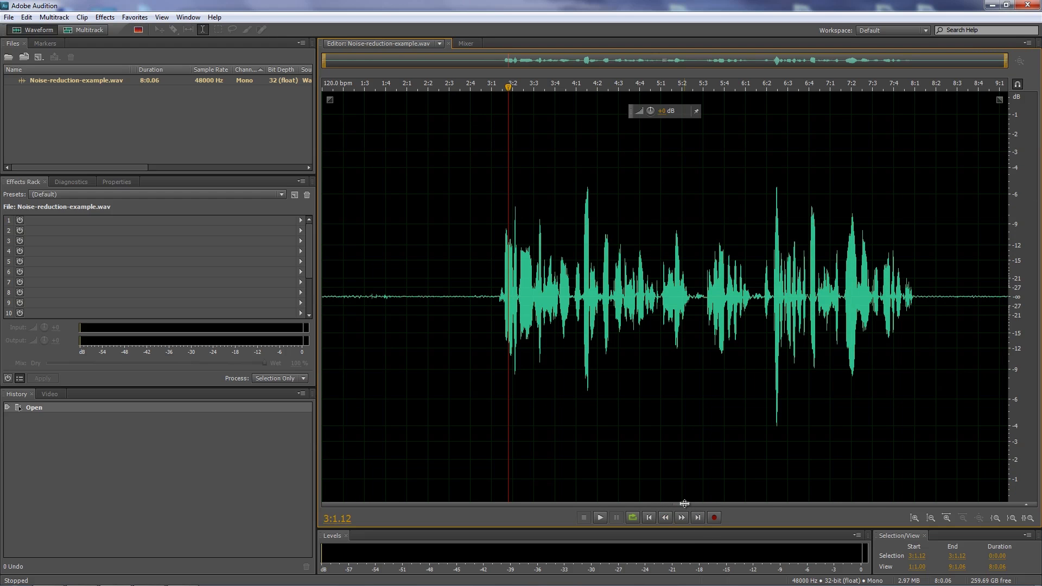
pyautogui.moveTo(684, 503); pyautogui.dragTo(678, 204)
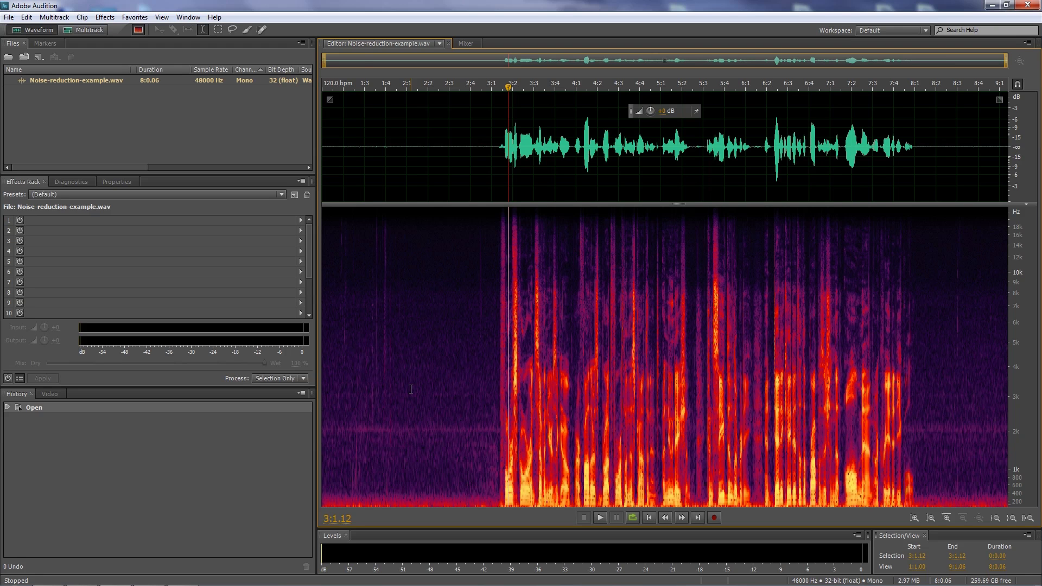
pyautogui.click(365, 437)
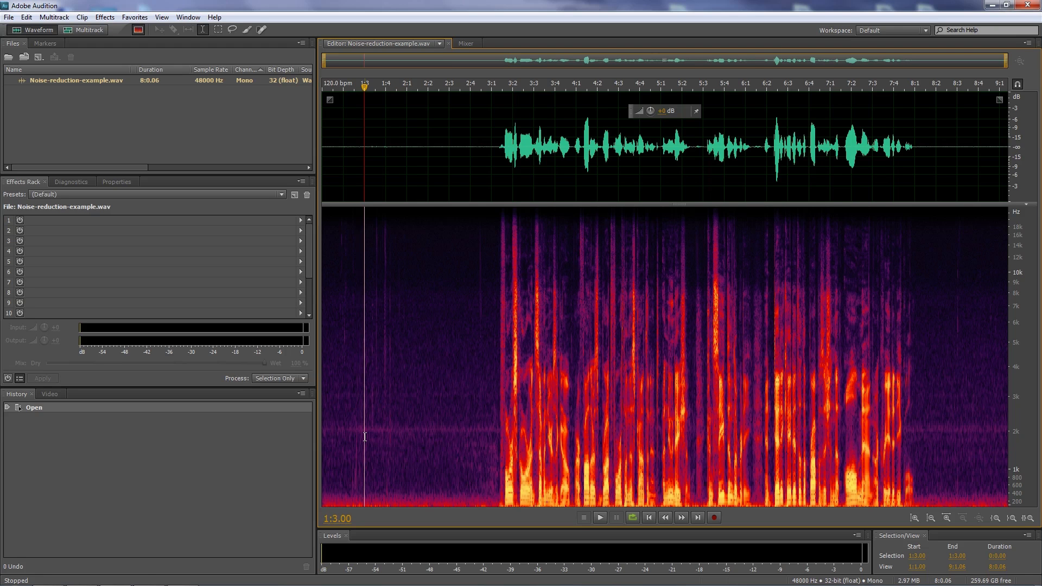
pyautogui.press('space')
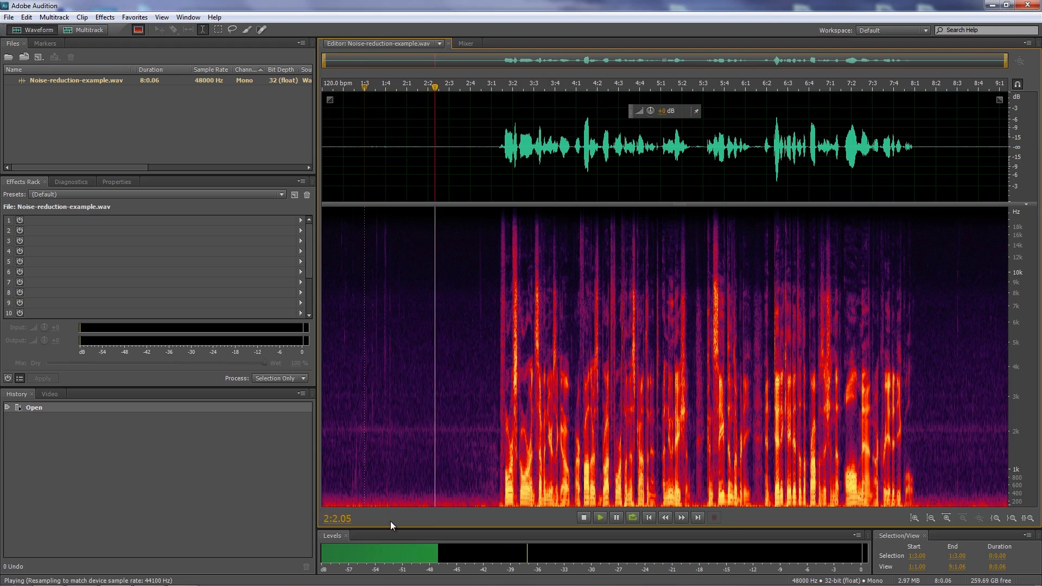
pyautogui.press('space')
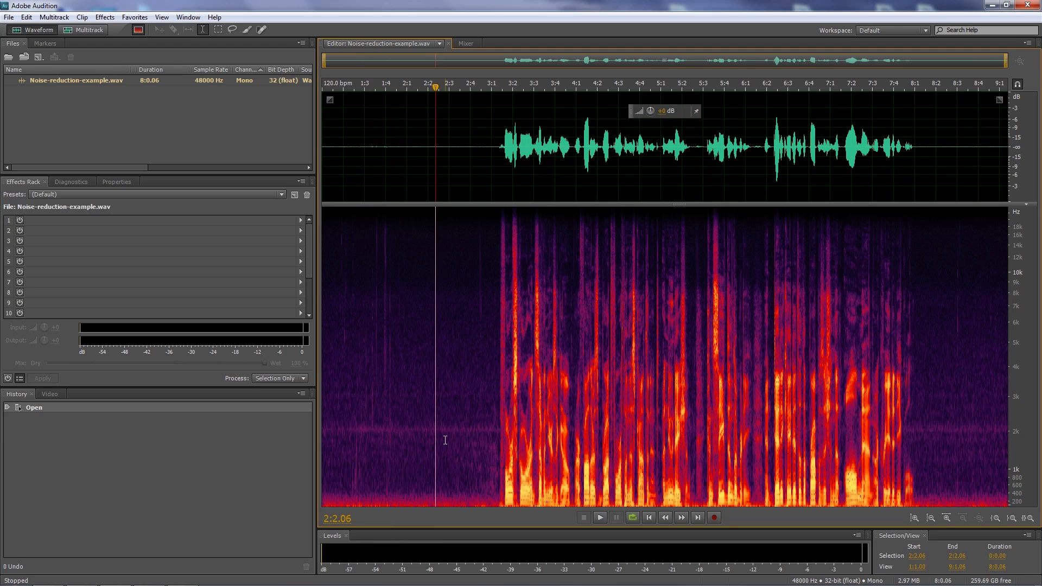
pyautogui.click(374, 387)
pyautogui.press('space')
pyautogui.press('space')
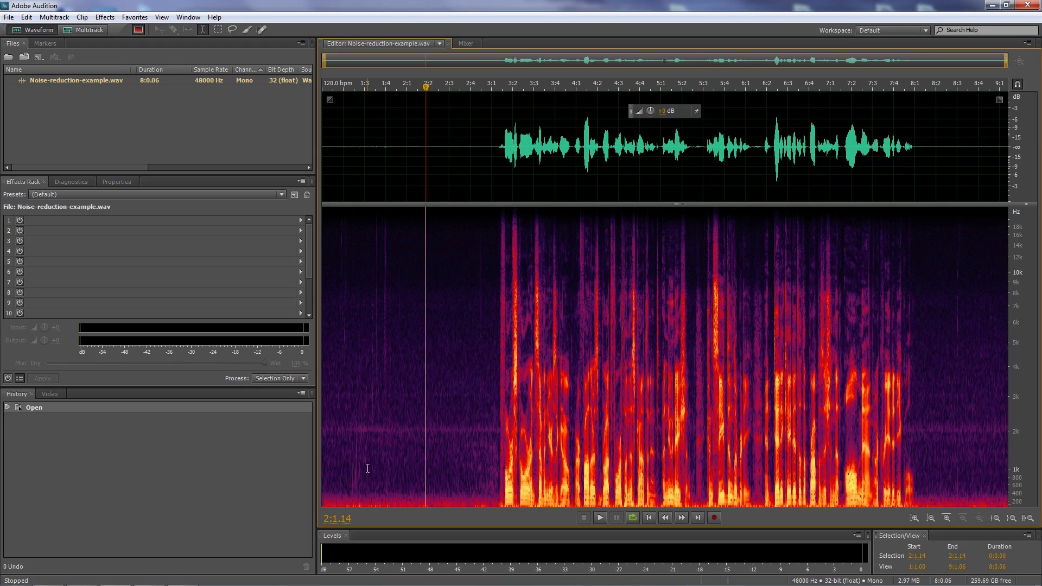
pyautogui.click(351, 404)
pyautogui.press('space')
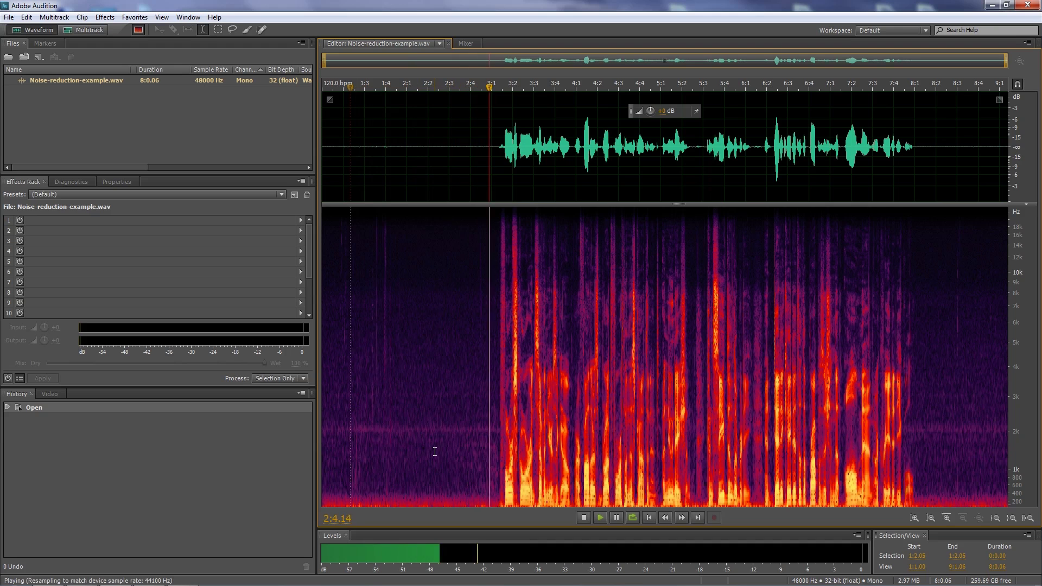
pyautogui.press('space')
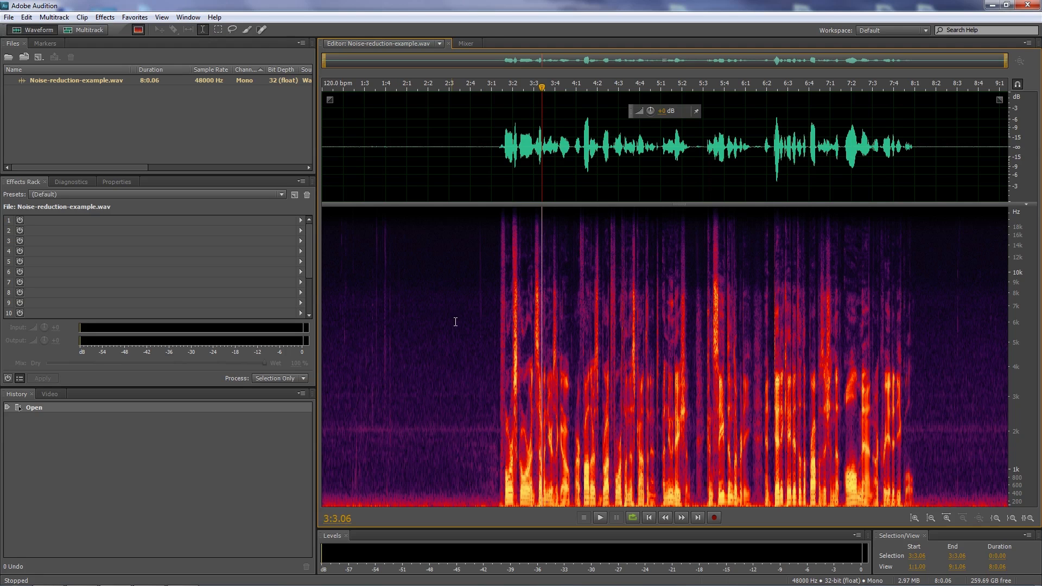
# Step: Select the noise-only stretch 2:1.00–2:4.06 and capture a noise print from it
pyautogui.moveTo(407, 309); pyautogui.dragTo(480, 327)
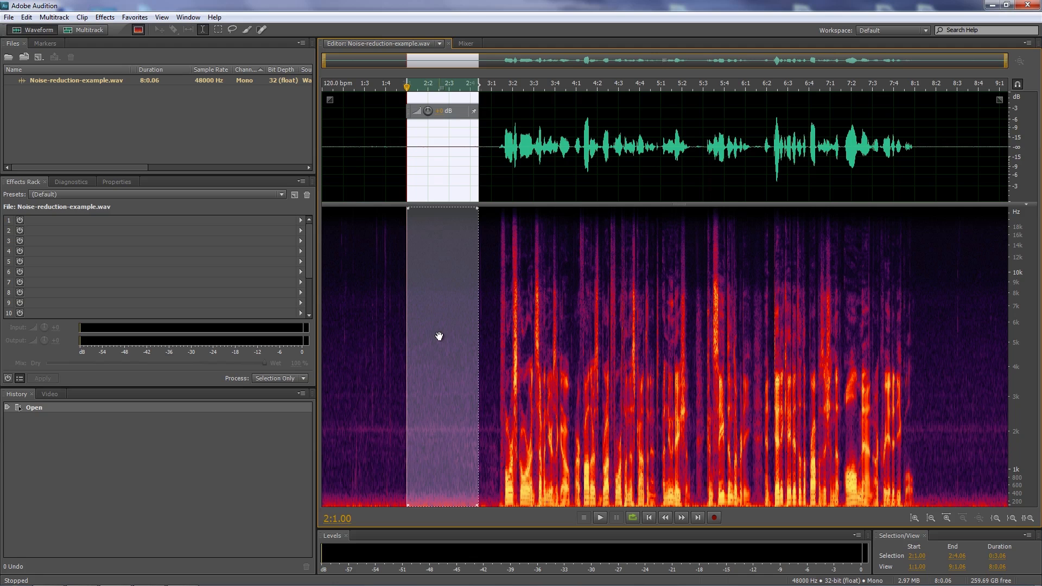
pyautogui.click(103, 18)
pyautogui.moveTo(149, 196)
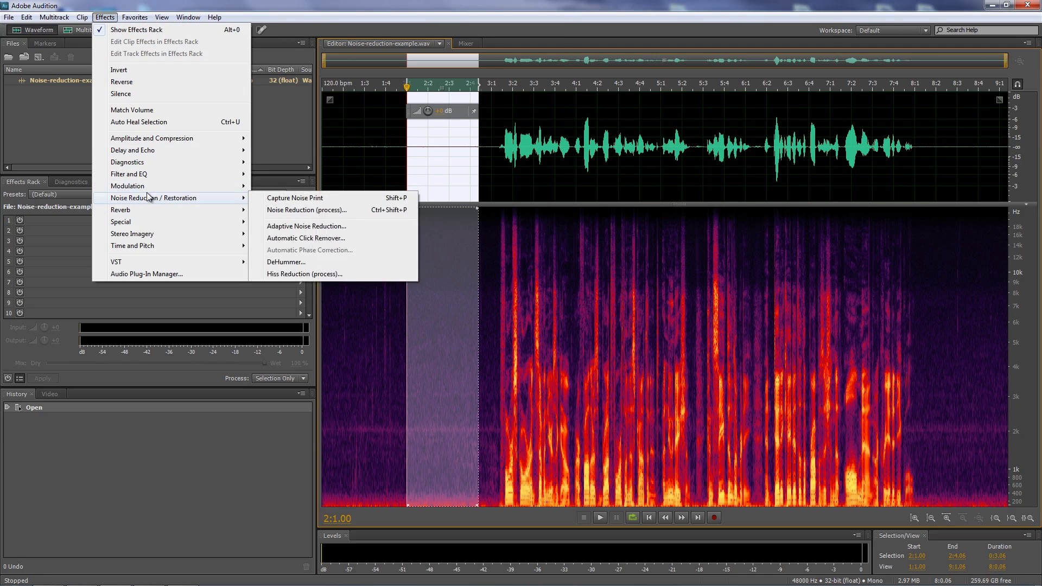
pyautogui.click(320, 199)
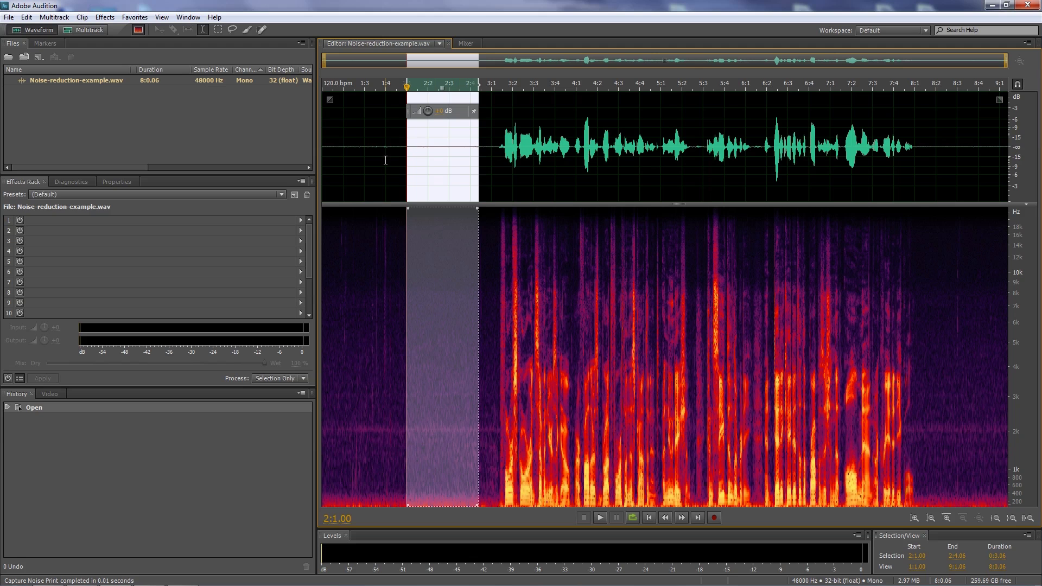
pyautogui.click(104, 16)
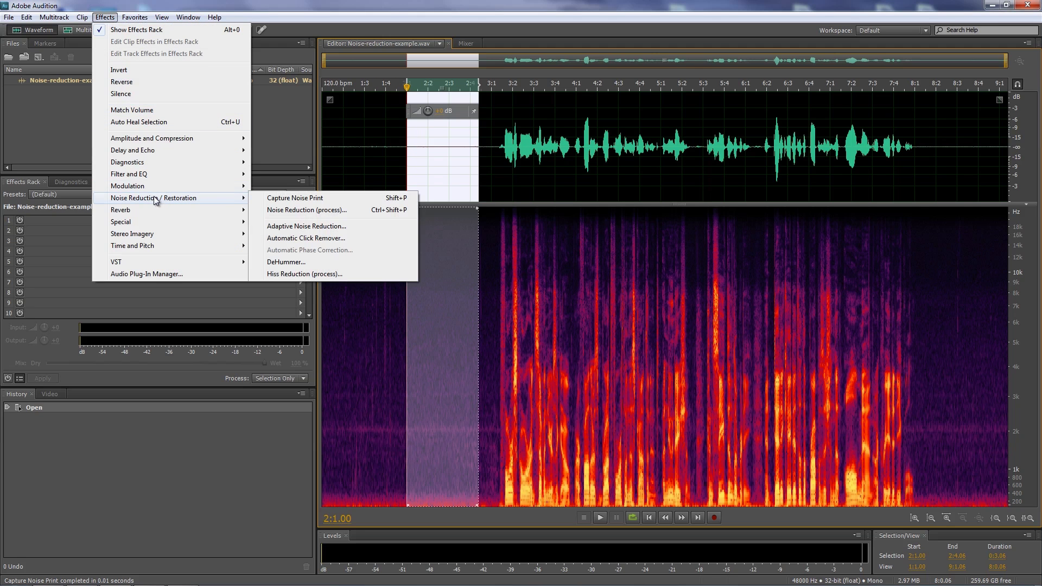
# Step: Open the Noise Reduction (process) effect and move its dialog to the upper right
pyautogui.click(294, 211)
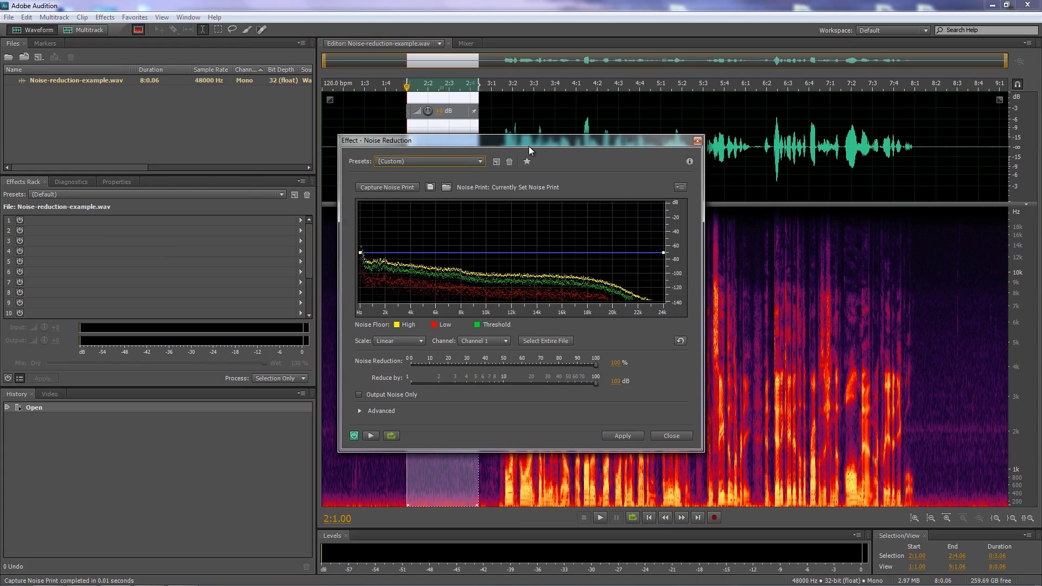
pyautogui.moveTo(538, 146); pyautogui.dragTo(809, 90)
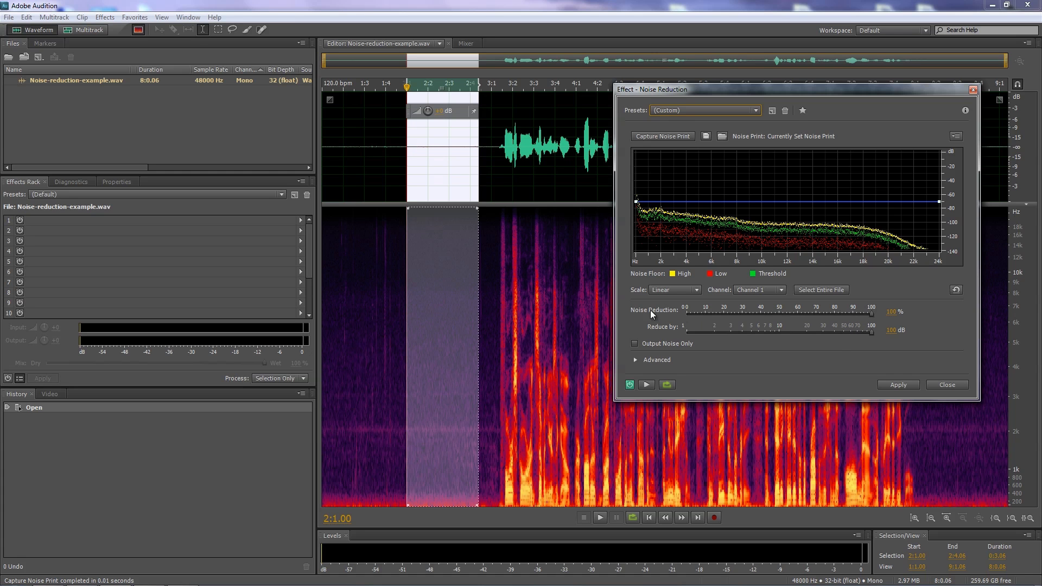
# Step: Try Noise Reduction amounts between 48% and 100%, then raise the Reduce by slider
pyautogui.click(635, 360)
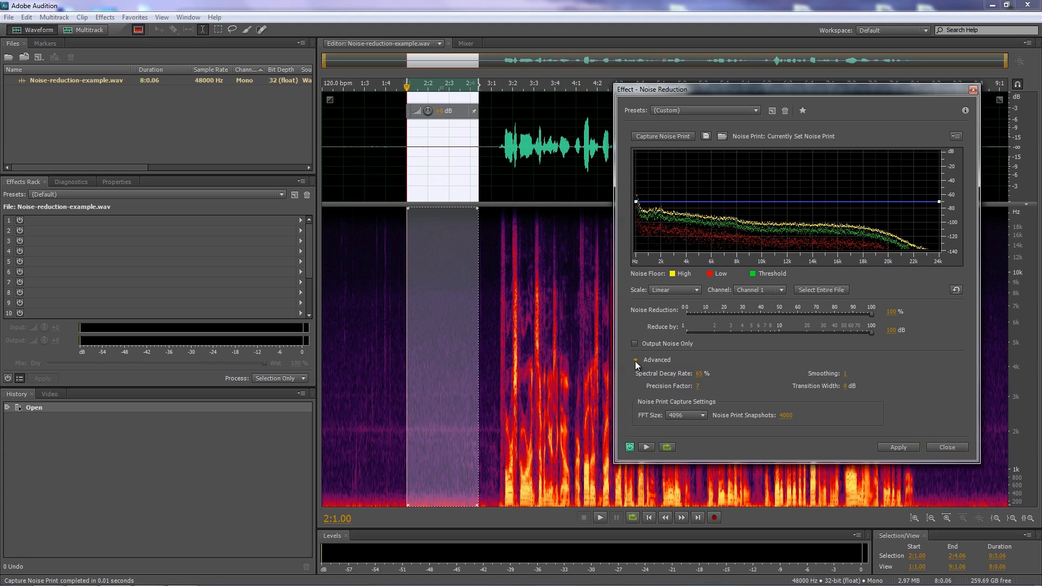
pyautogui.click(635, 360)
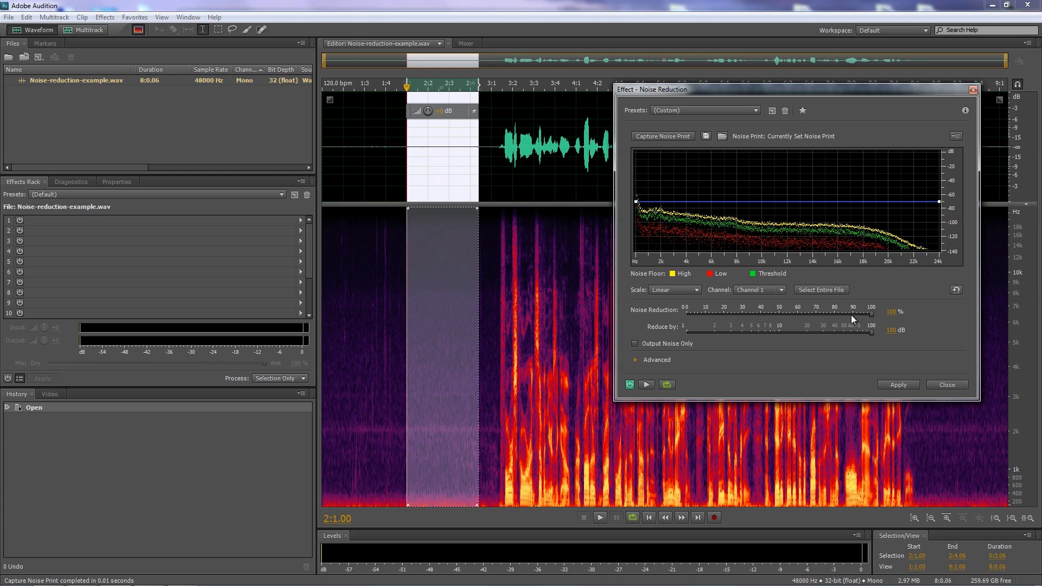
pyautogui.moveTo(871, 311); pyautogui.dragTo(802, 309)
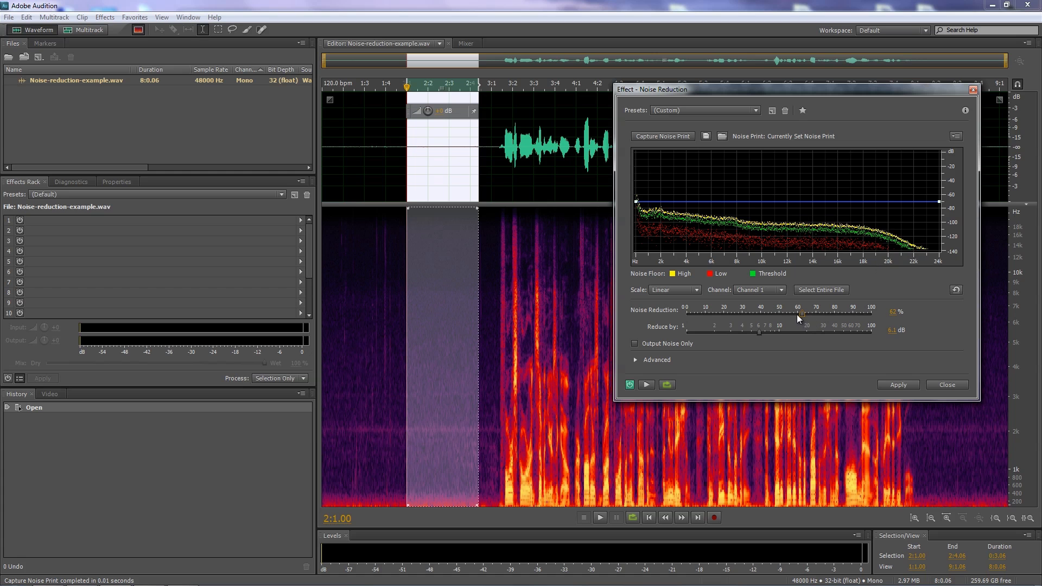
pyautogui.moveTo(801, 312); pyautogui.dragTo(872, 310)
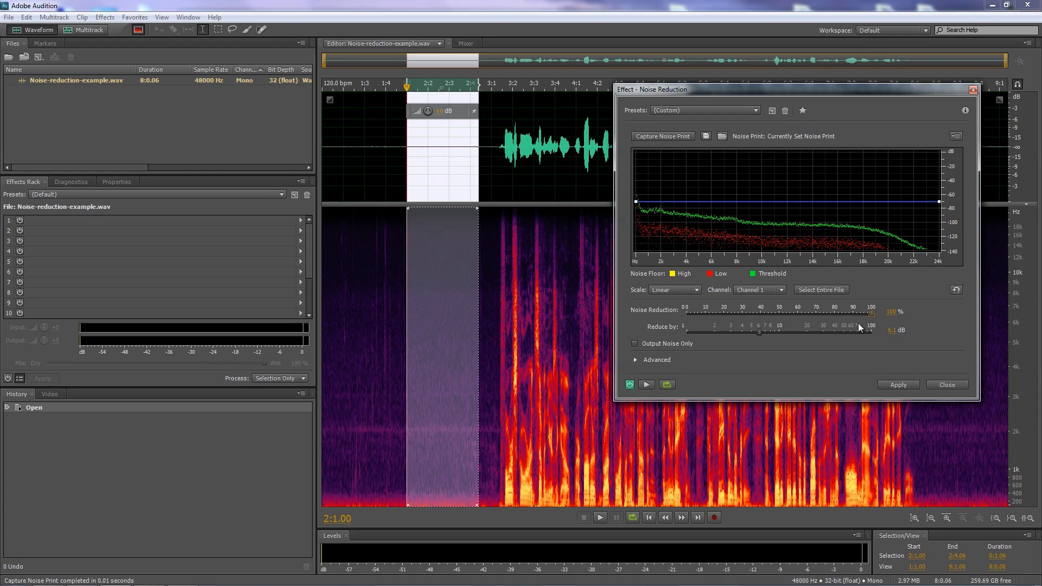
pyautogui.moveTo(872, 314); pyautogui.dragTo(863, 314)
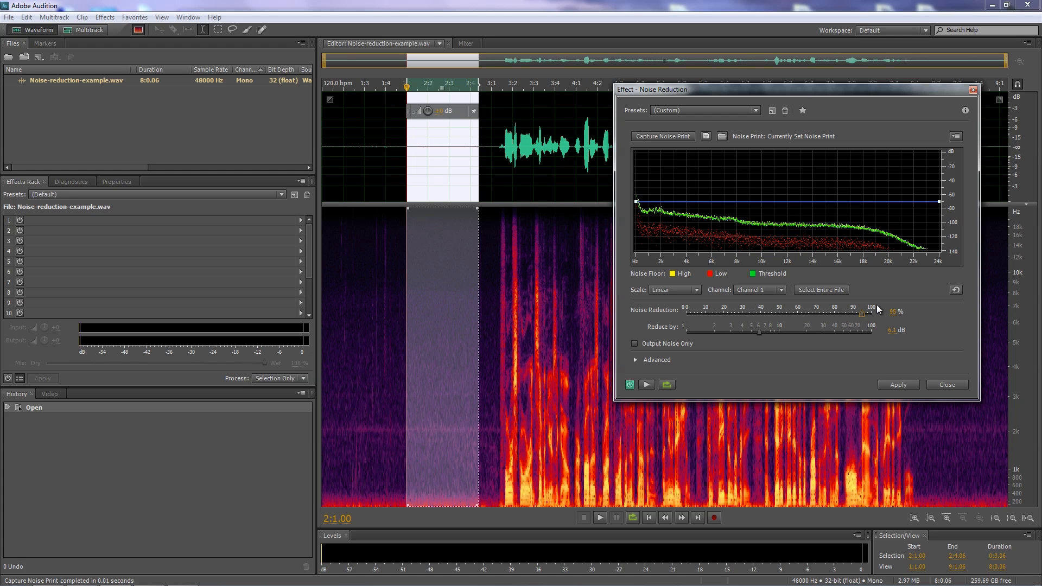
pyautogui.moveTo(866, 314); pyautogui.dragTo(832, 314)
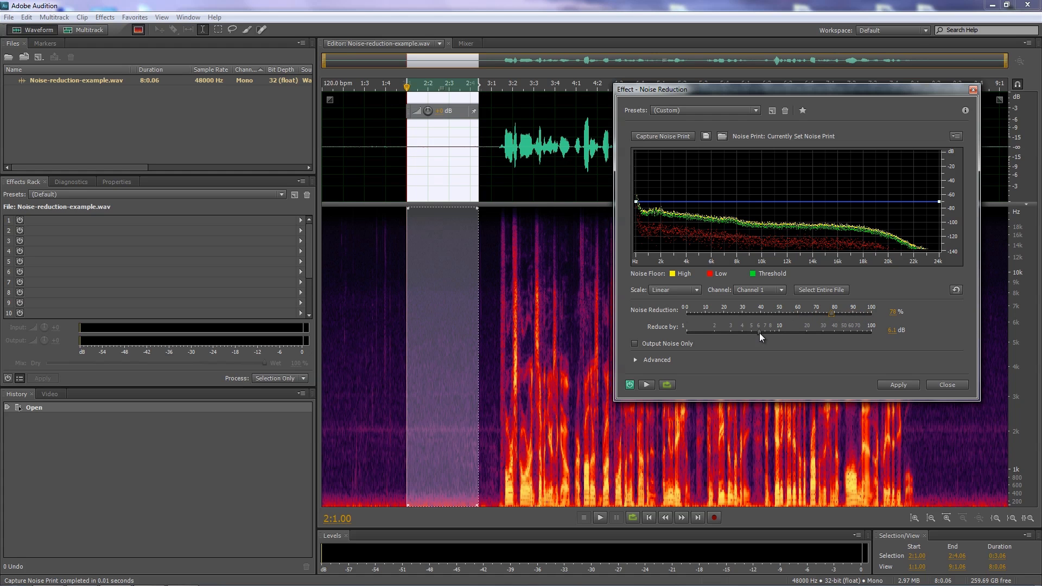
pyautogui.moveTo(767, 331); pyautogui.dragTo(824, 332)
# Step: Select the speech from 3:1.03 to 4:4.00 and preview noise reduction at 68%
pyautogui.moveTo(496, 340); pyautogui.dragTo(661, 336)
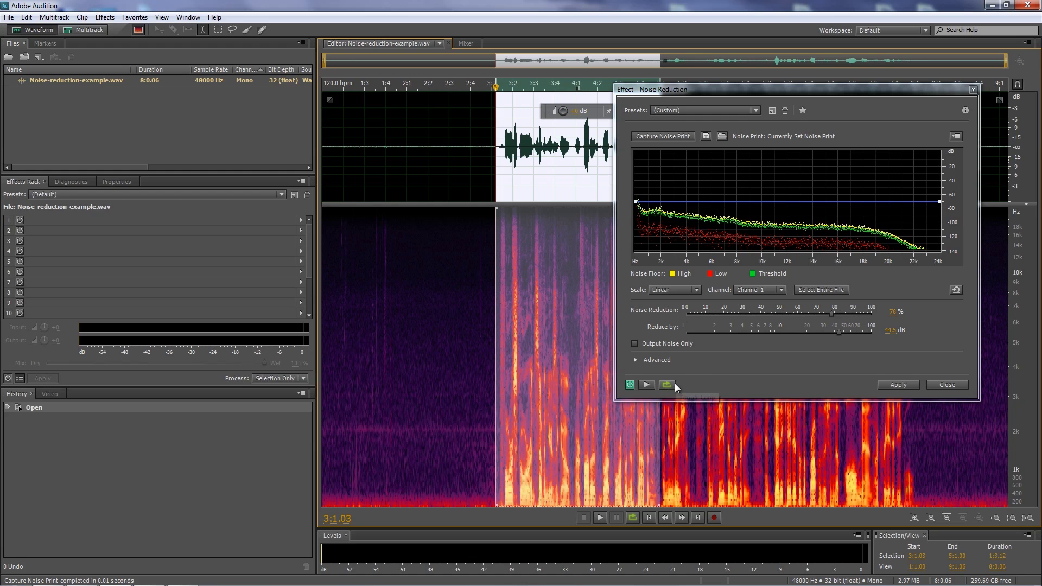
pyautogui.click(647, 384)
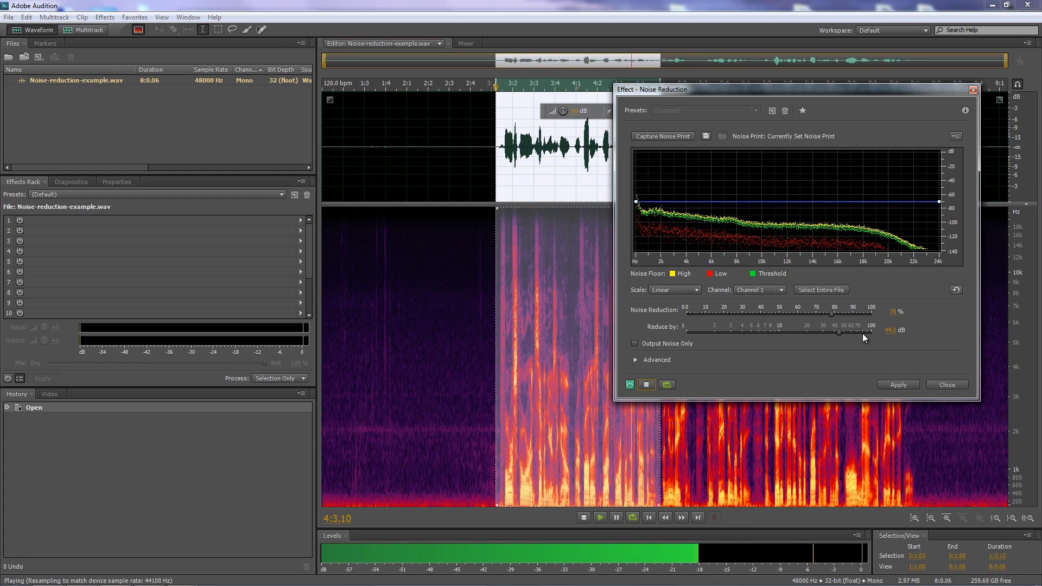
pyautogui.moveTo(832, 313); pyautogui.dragTo(813, 313)
pyautogui.click(646, 385)
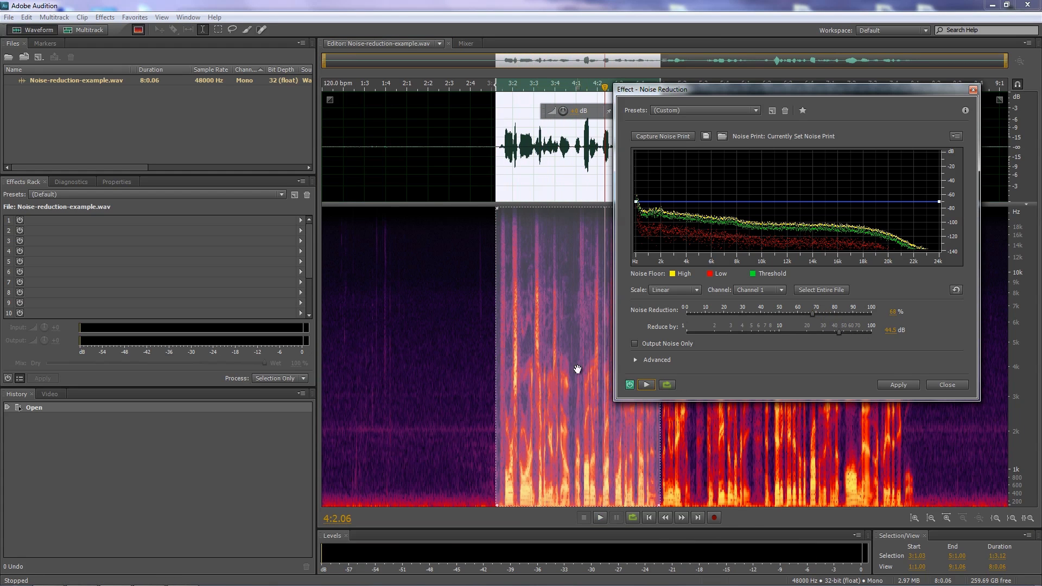
# Step: Raise Noise Reduction back to 100% and preview the stronger result on the speech
pyautogui.moveTo(812, 314)
pyautogui.mouseDown()
pyautogui.moveTo(804, 314)
pyautogui.moveTo(823, 332)
pyautogui.moveTo(802, 314)
pyautogui.mouseUp()
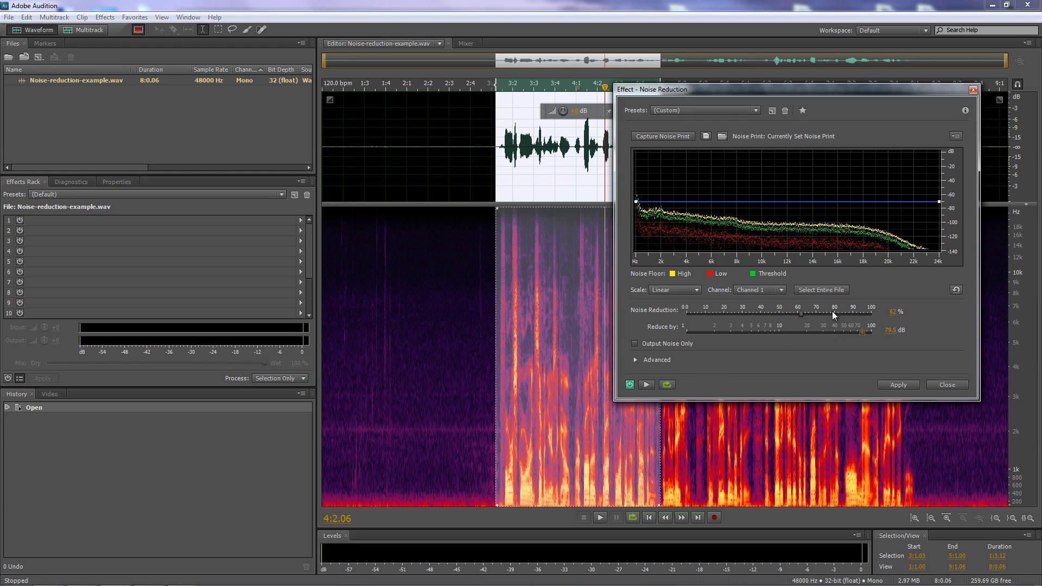
pyautogui.moveTo(805, 313); pyautogui.dragTo(875, 317)
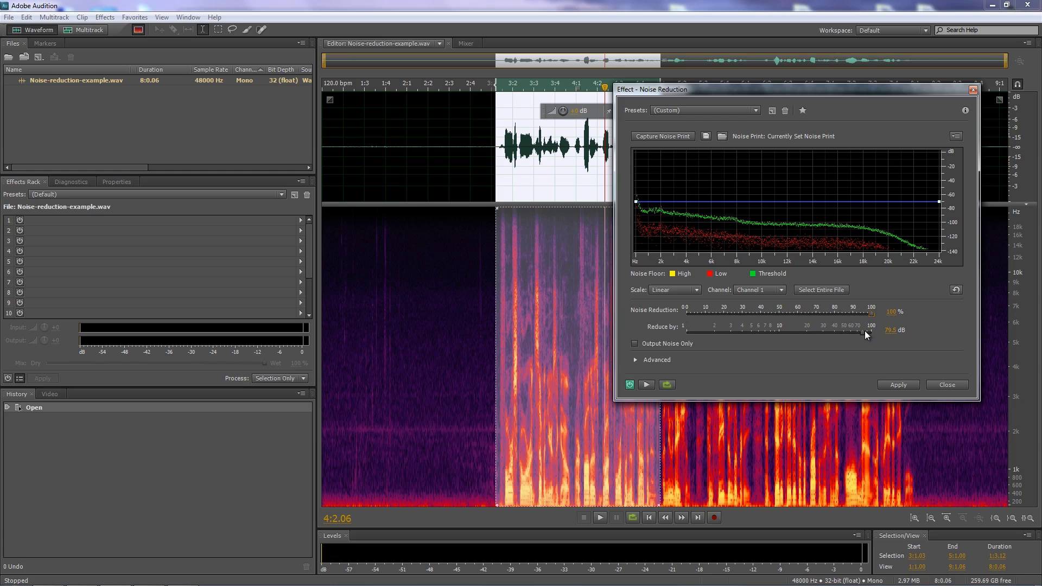
pyautogui.click(647, 384)
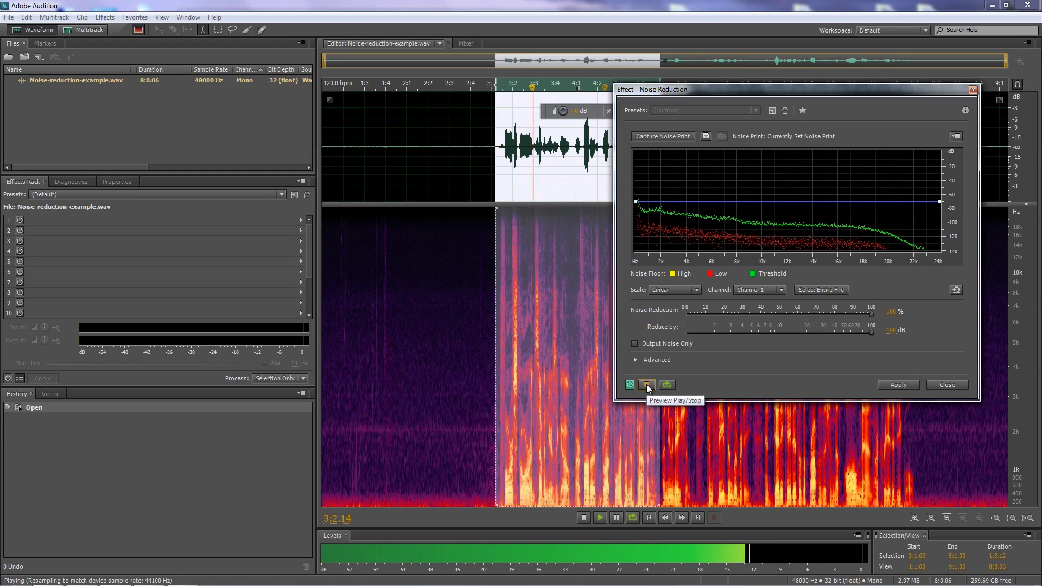
pyautogui.click(647, 384)
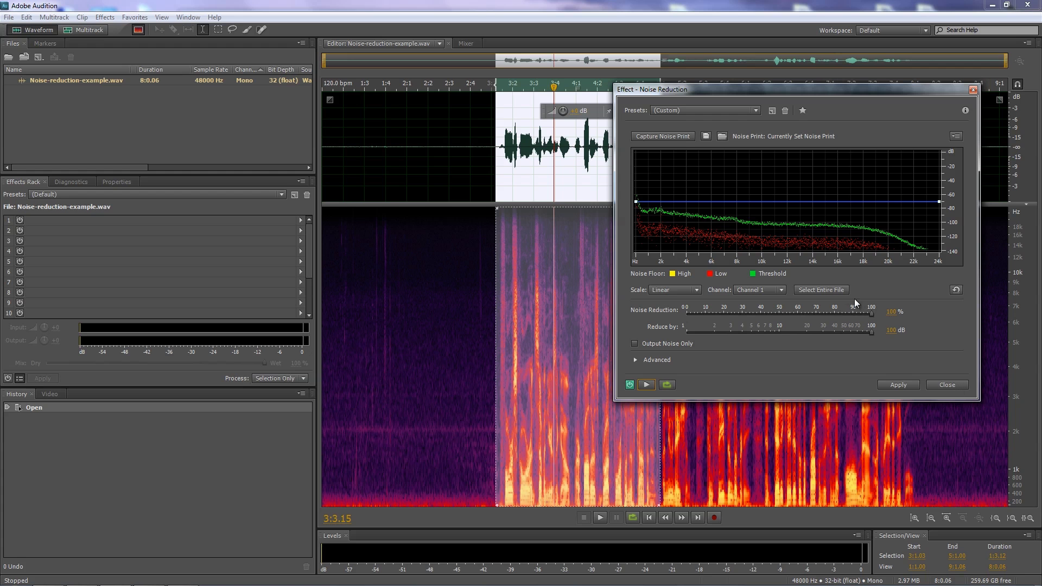
# Step: Extend the selection to the whole file and apply the 100% noise reduction
pyautogui.click(830, 289)
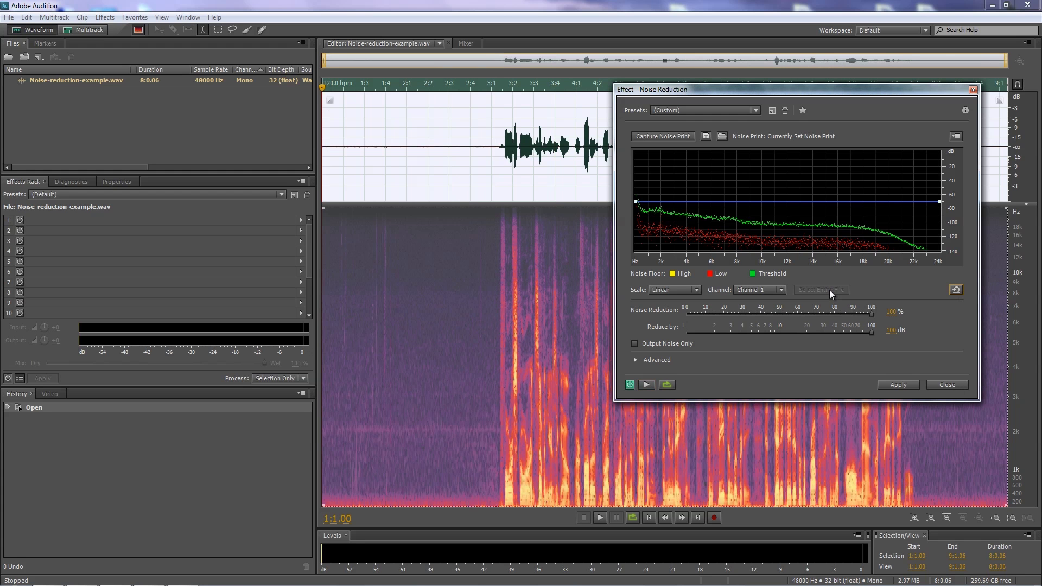
pyautogui.click(898, 385)
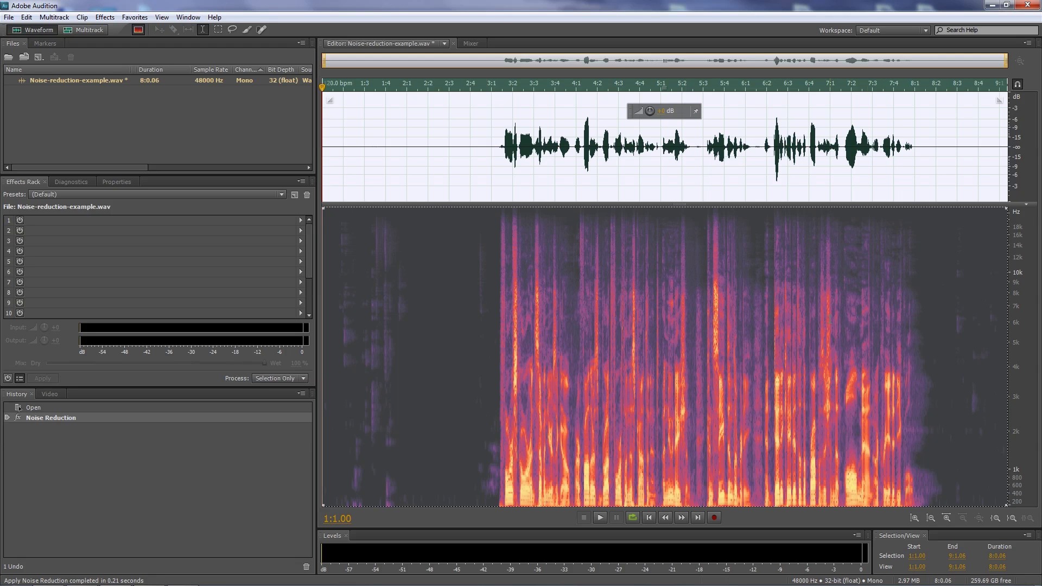
pyautogui.click(449, 313)
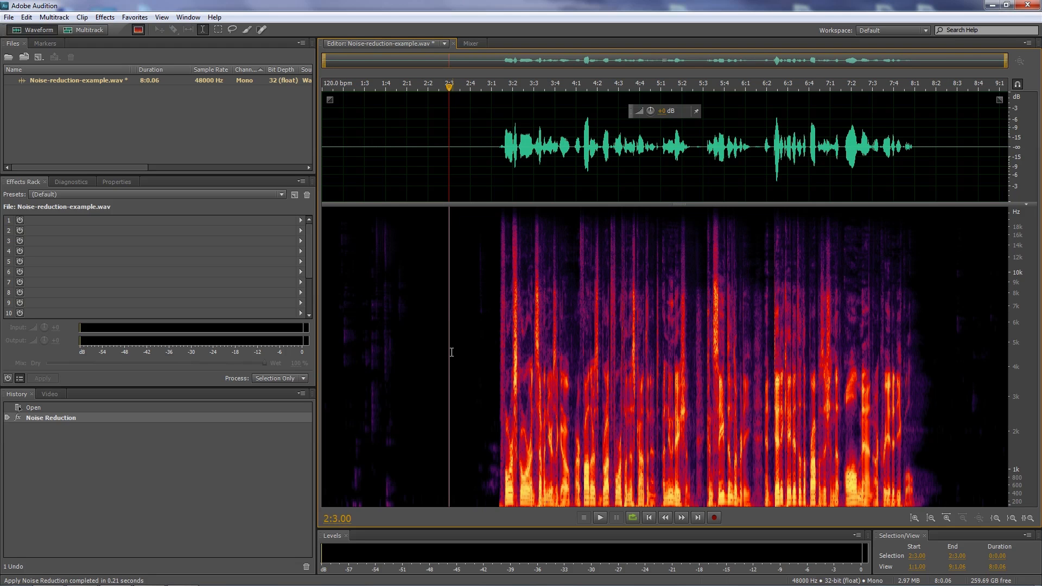
pyautogui.click(425, 426)
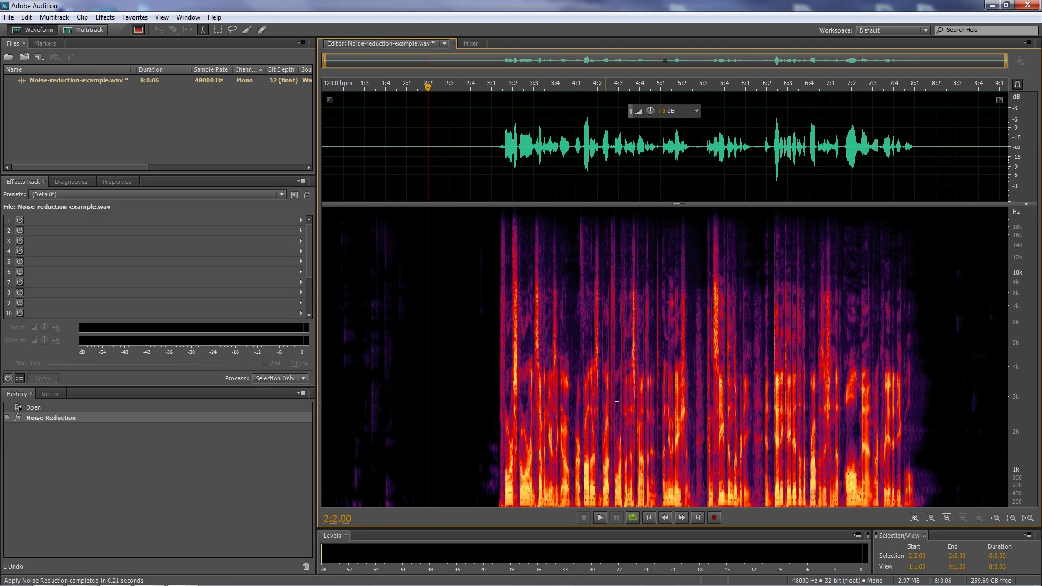
pyautogui.click(491, 434)
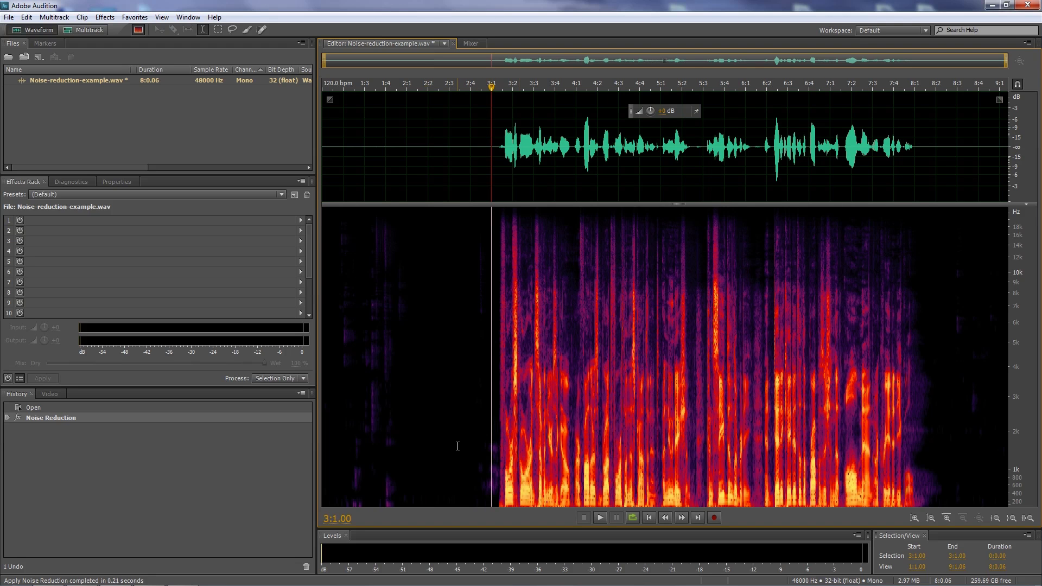
pyautogui.press('space')
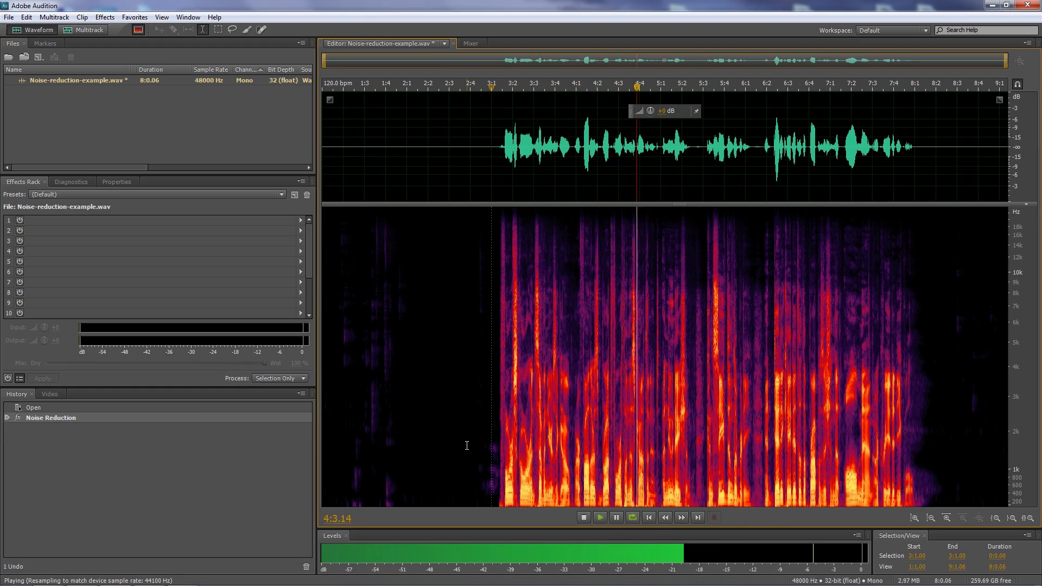
pyautogui.press('space')
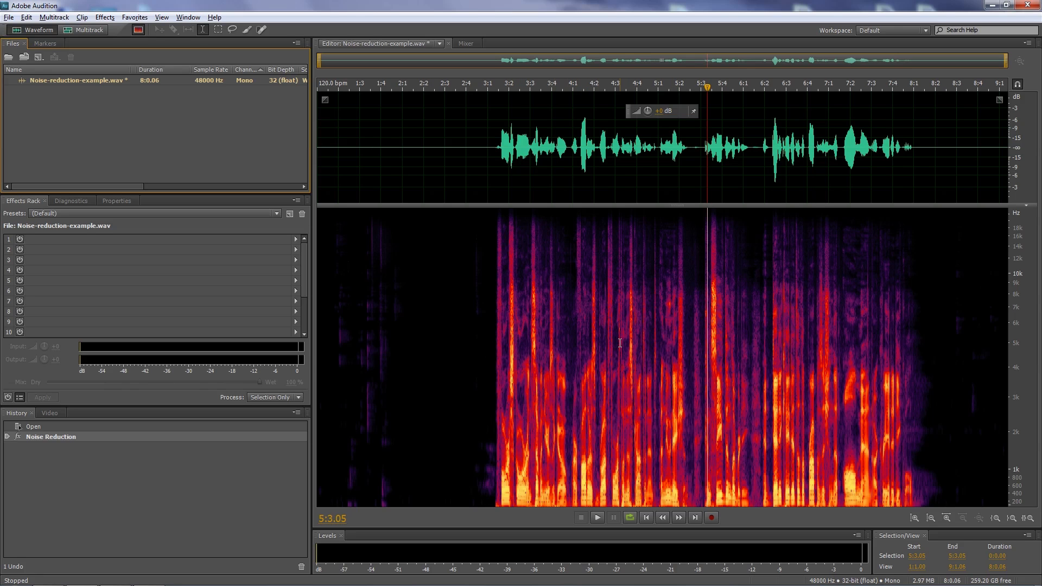
pyautogui.click(689, 381)
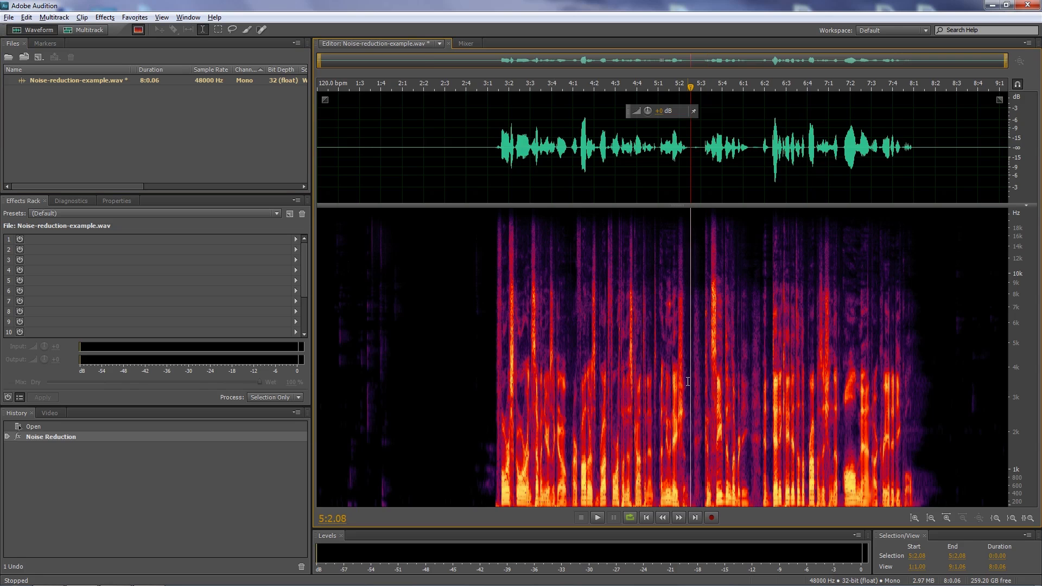
pyautogui.scroll(4, 688, 382)
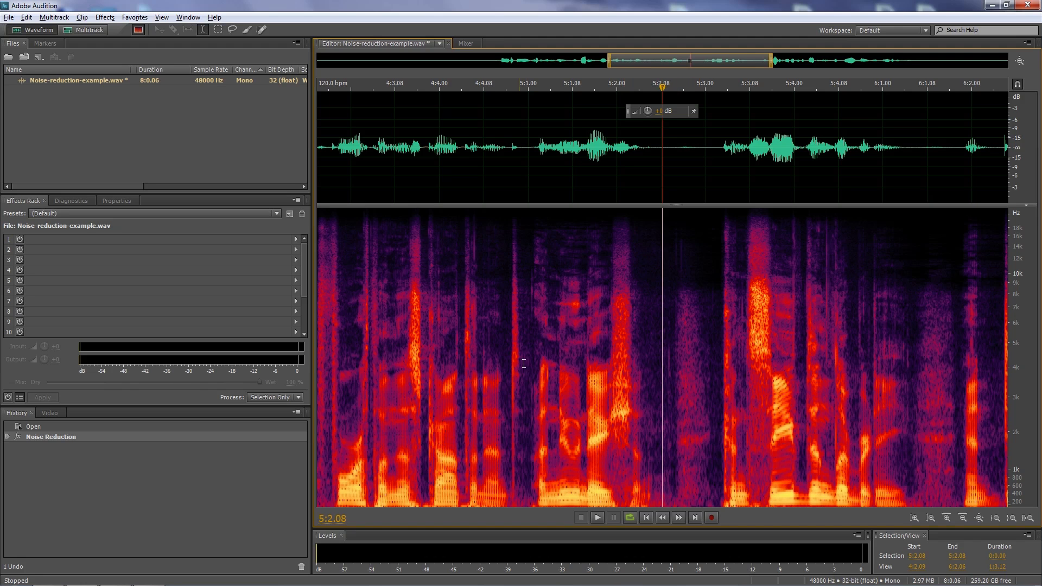
pyautogui.click(484, 375)
pyautogui.press('space')
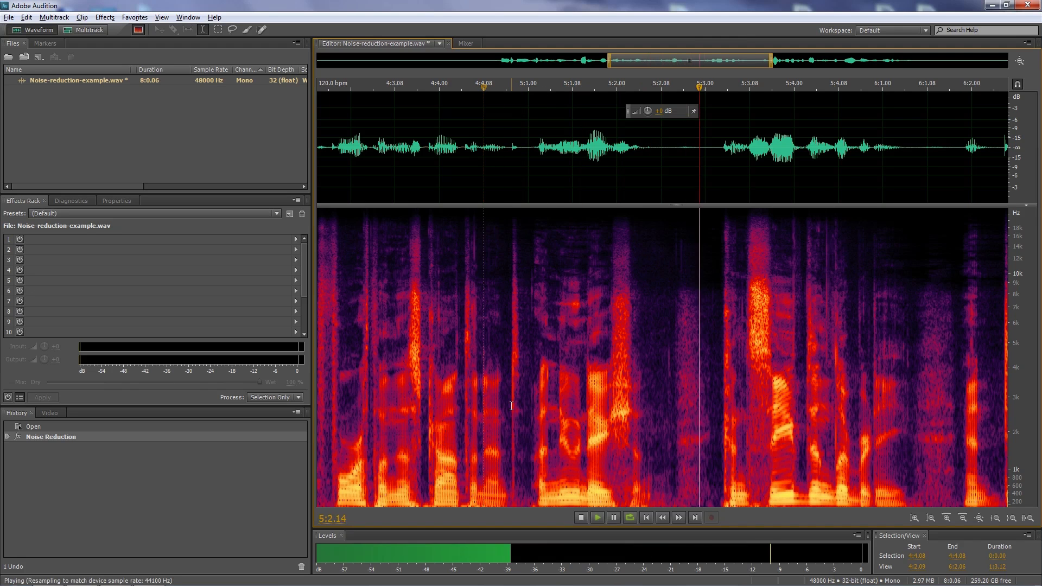
pyautogui.press('space')
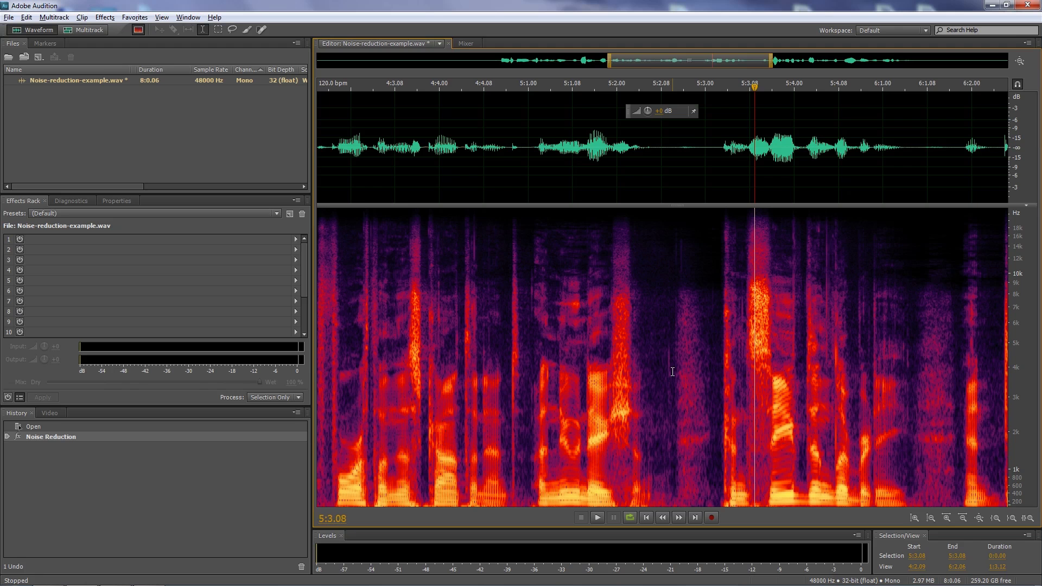
pyautogui.scroll(-5, 672, 372)
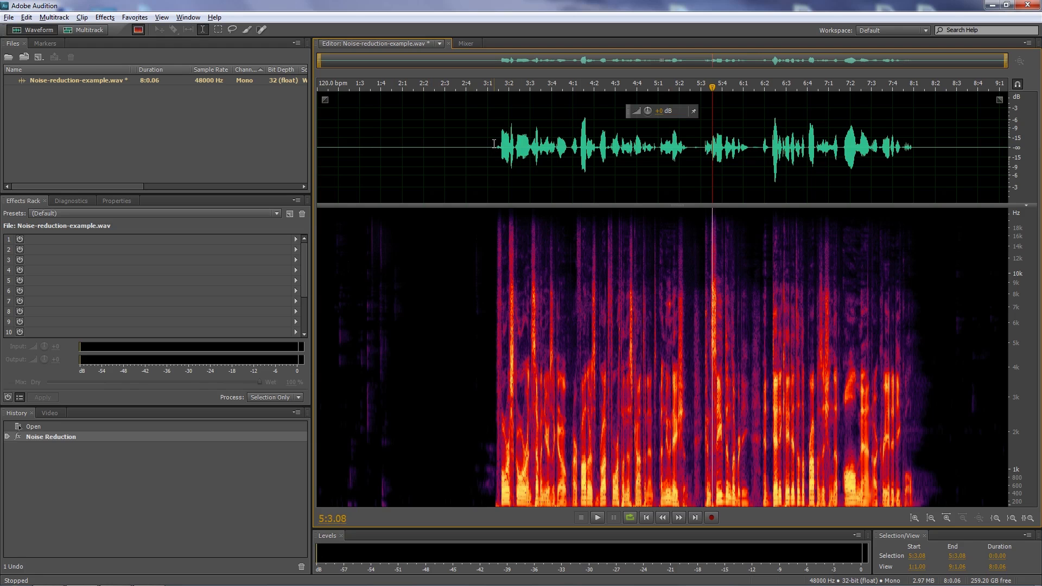
# Step: Delete the leading silence up to 3:1.03 and the trailing silence from 6:1.04 onward
pyautogui.moveTo(492, 147); pyautogui.dragTo(291, 152)
pyautogui.press('Delete')
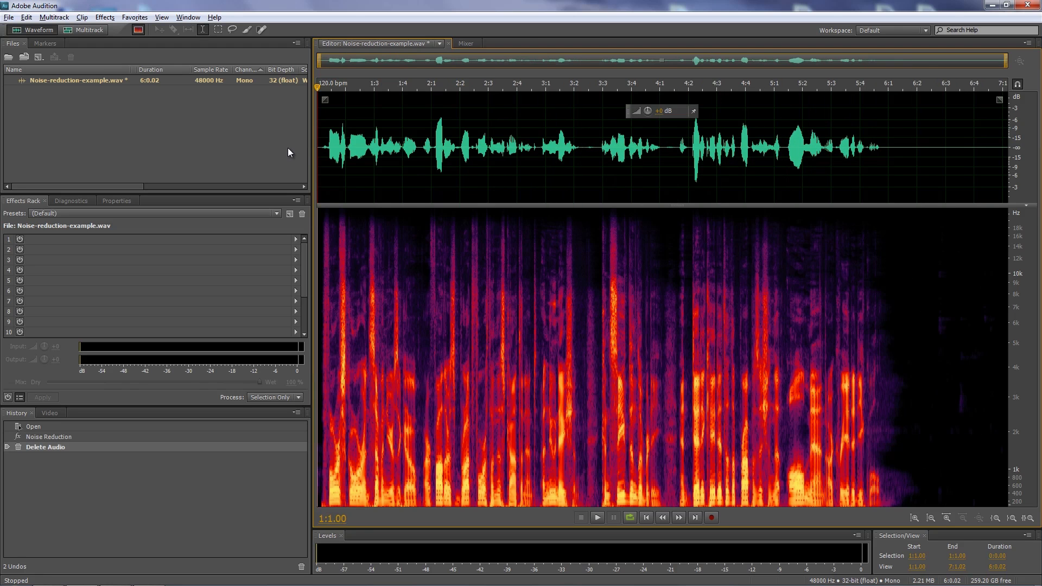
pyautogui.moveTo(895, 157); pyautogui.dragTo(1008, 157)
pyautogui.press('Delete')
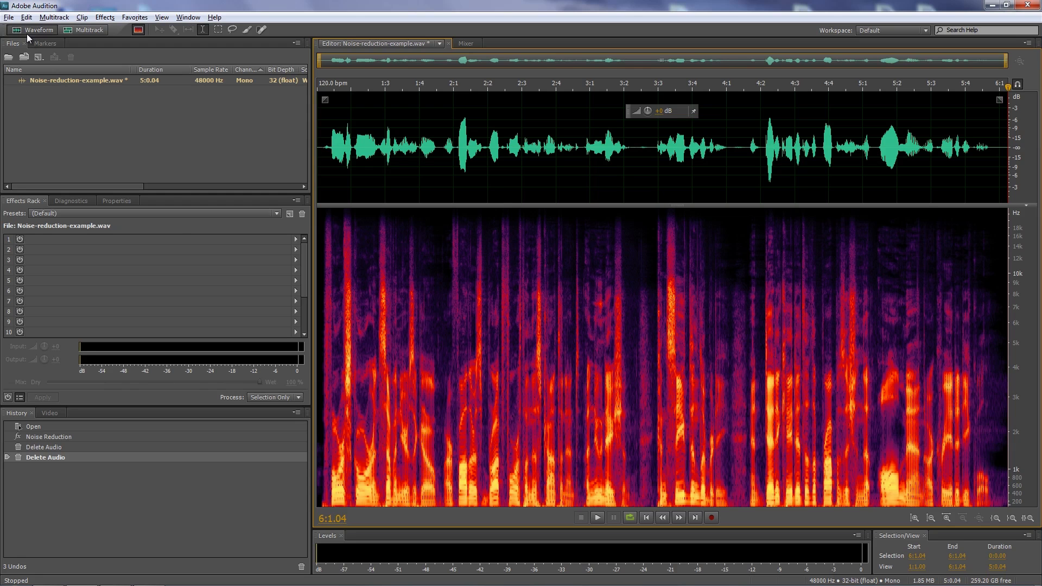
# Step: Save As Noise-reduction-example-EDITED.wav in the class10-assets folder
pyautogui.click(9, 17)
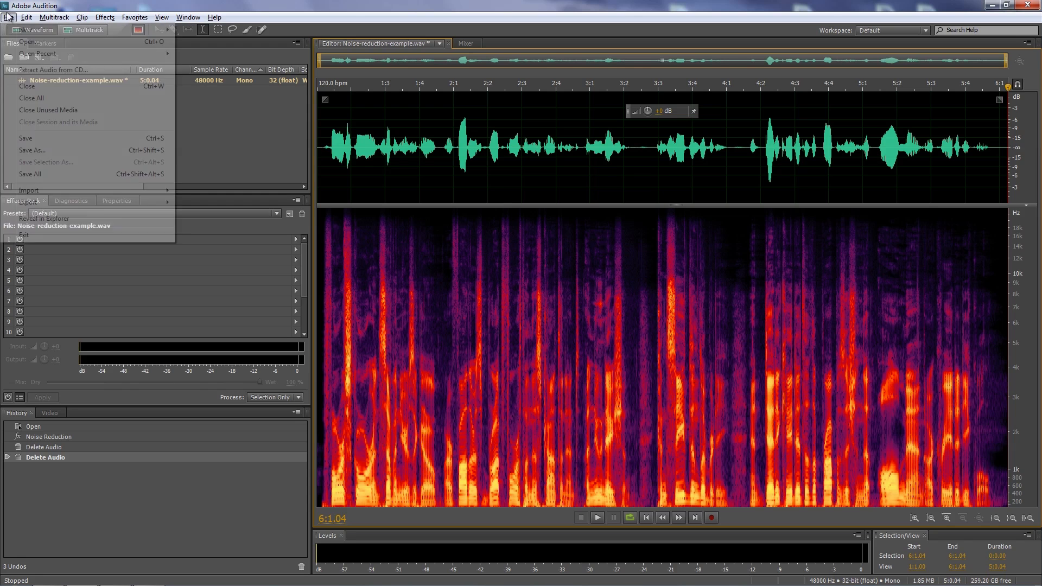
pyautogui.click(31, 150)
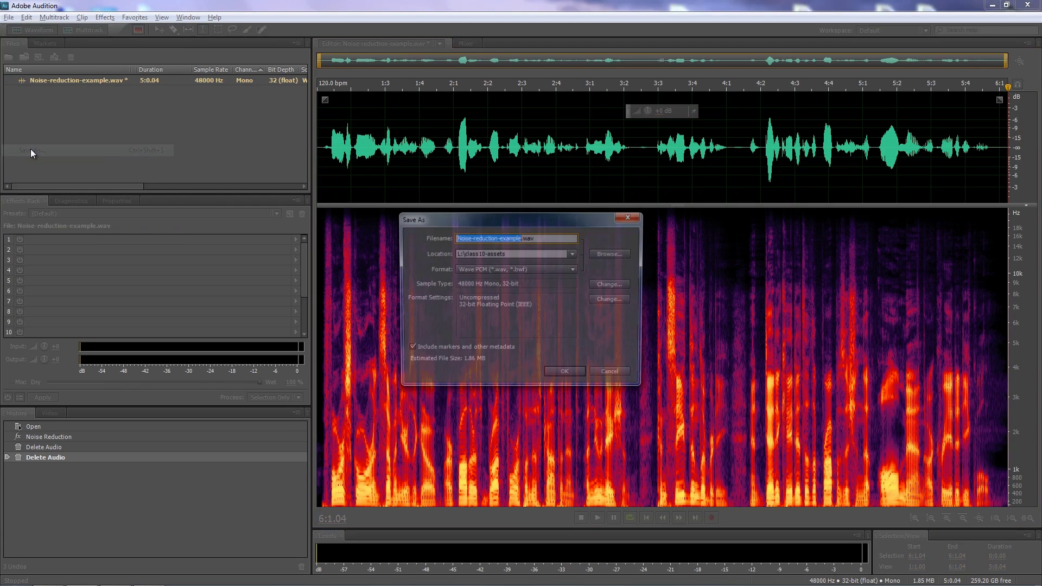
pyautogui.click(522, 237)
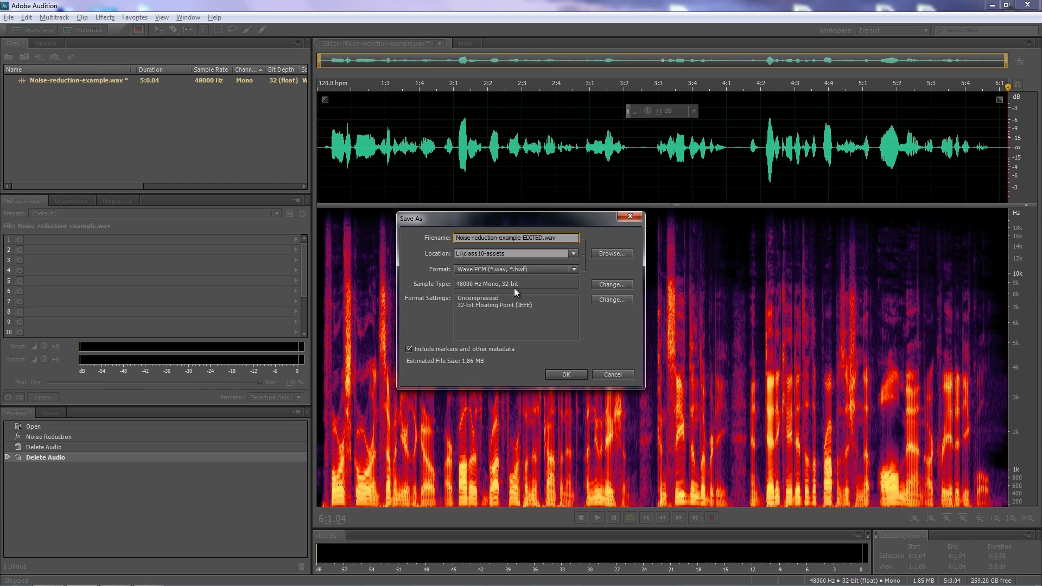
pyautogui.click(566, 374)
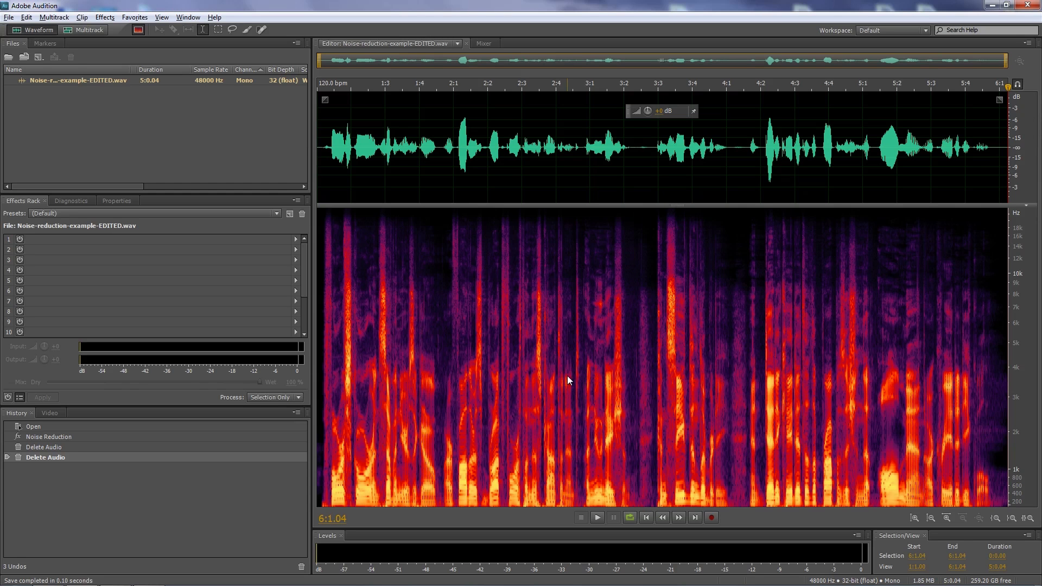